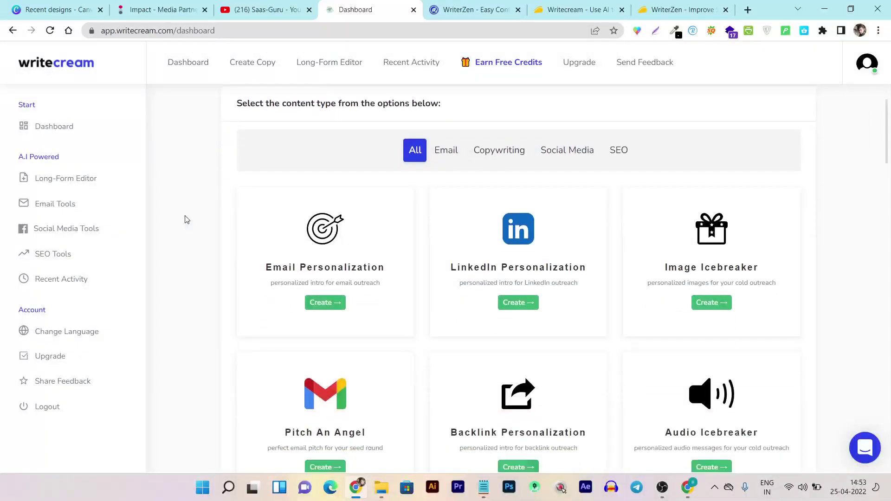
Step: Switch to the WriterZen tab and scroll through its dashboard welcome page
{"action": "scroll", "coordinate": [184, 218], "scroll_direction": "down", "scroll_amount": 3}
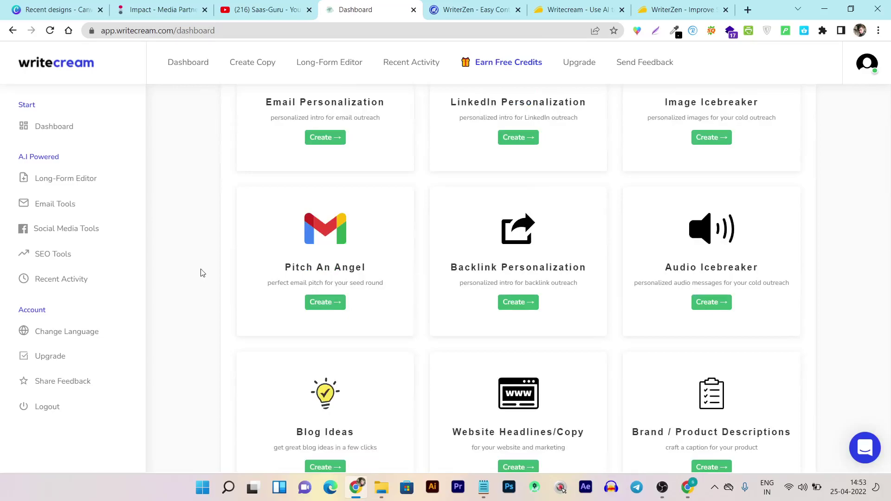
{"action": "scroll", "coordinate": [202, 272], "scroll_direction": "down", "scroll_amount": 7}
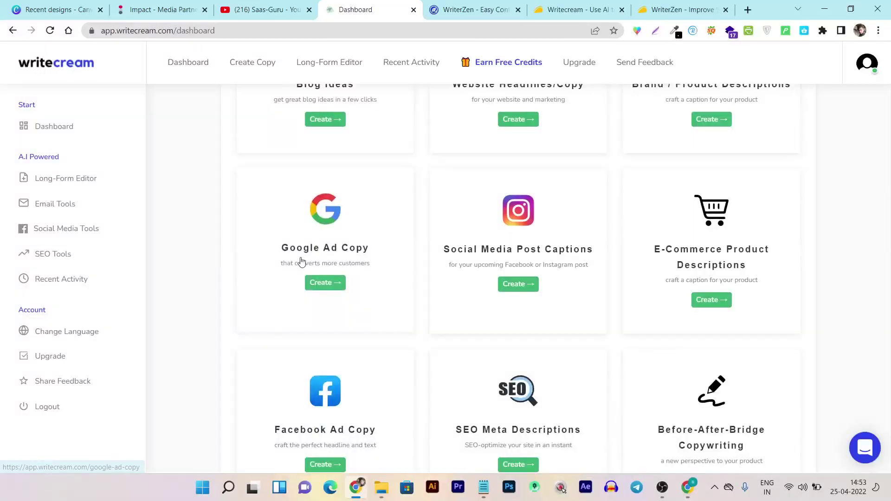
{"action": "scroll", "coordinate": [564, 238], "scroll_direction": "up", "scroll_amount": 10}
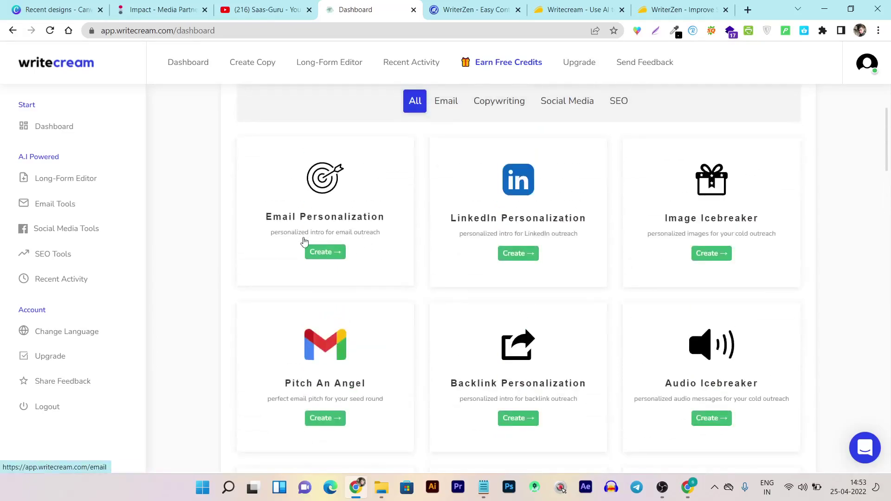
{"action": "scroll", "coordinate": [181, 251], "scroll_direction": "up", "scroll_amount": 3}
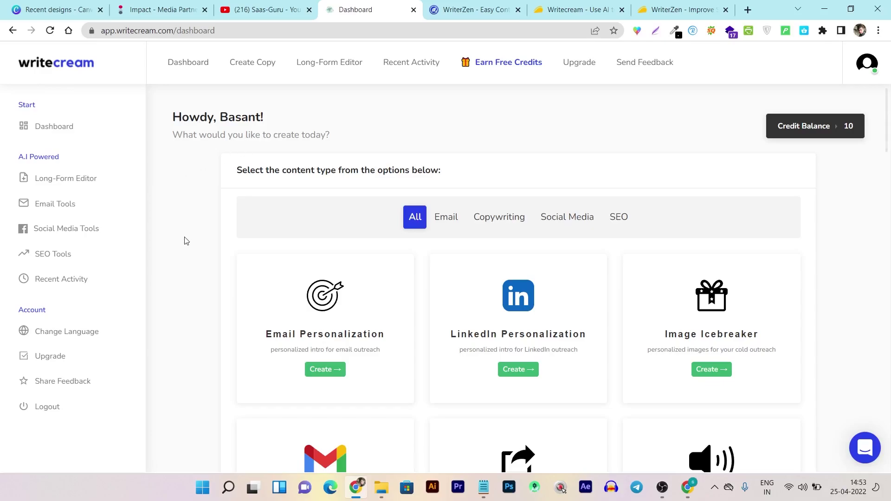
{"action": "scroll", "coordinate": [185, 241], "scroll_direction": "down", "scroll_amount": 5}
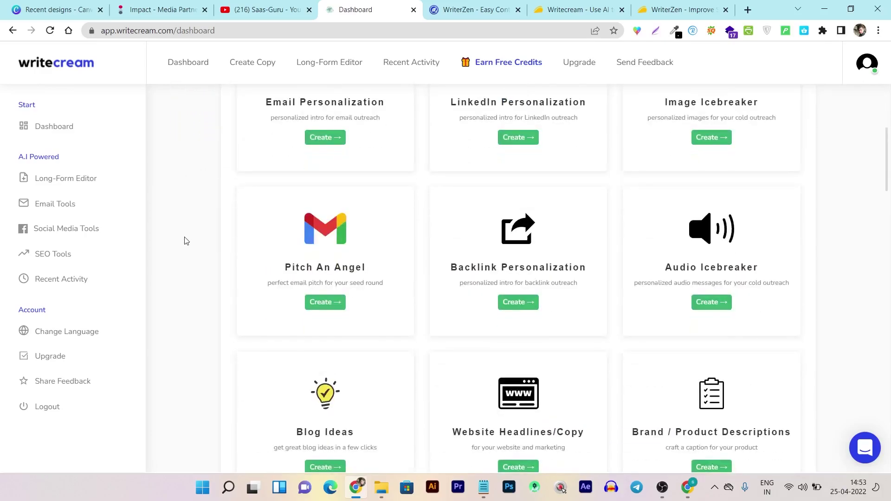
{"action": "scroll", "coordinate": [208, 246], "scroll_direction": "up", "scroll_amount": 5}
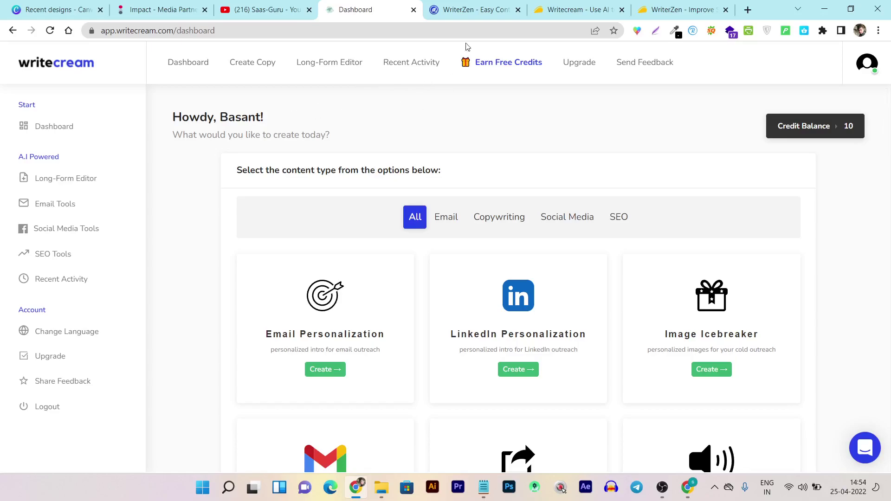
{"action": "left_click", "coordinate": [478, 5]}
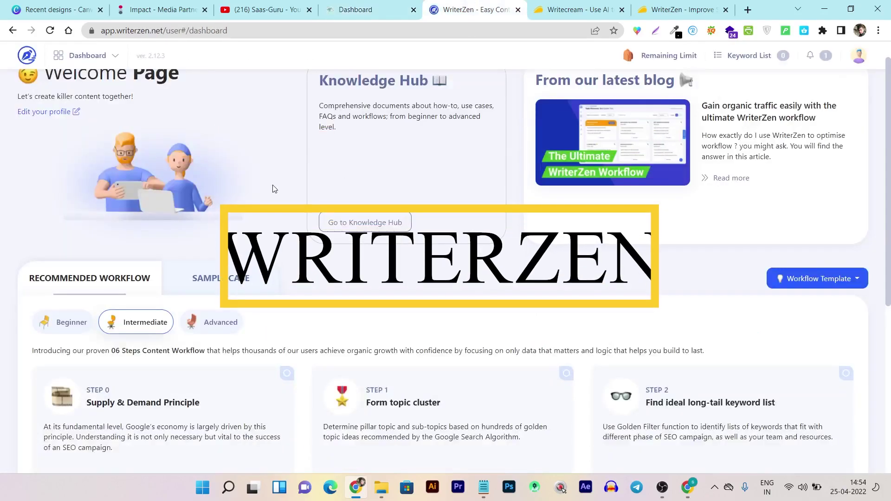
{"action": "scroll", "coordinate": [272, 189], "scroll_direction": "up", "scroll_amount": 1}
{"action": "scroll", "coordinate": [189, 179], "scroll_direction": "down", "scroll_amount": 7}
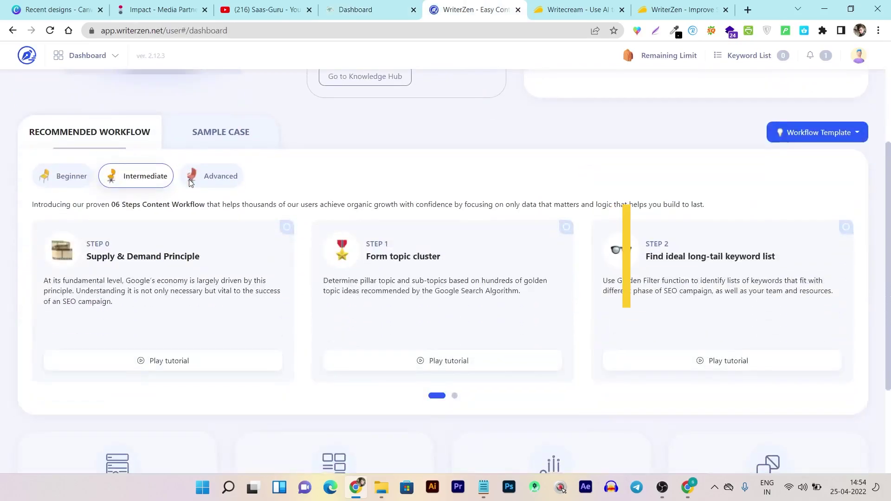
{"action": "scroll", "coordinate": [342, 274], "scroll_direction": "up", "scroll_amount": 7}
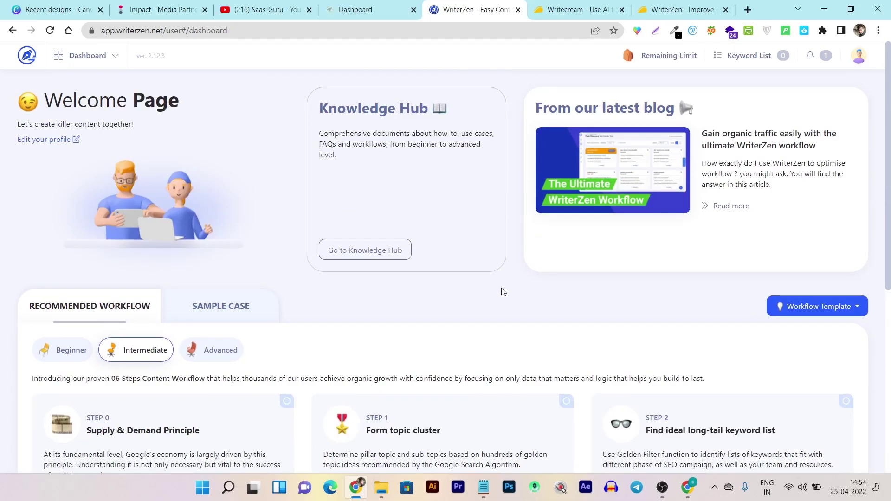
{"action": "scroll", "coordinate": [499, 297], "scroll_direction": "down", "scroll_amount": 1}
{"action": "scroll", "coordinate": [498, 297], "scroll_direction": "down", "scroll_amount": 5}
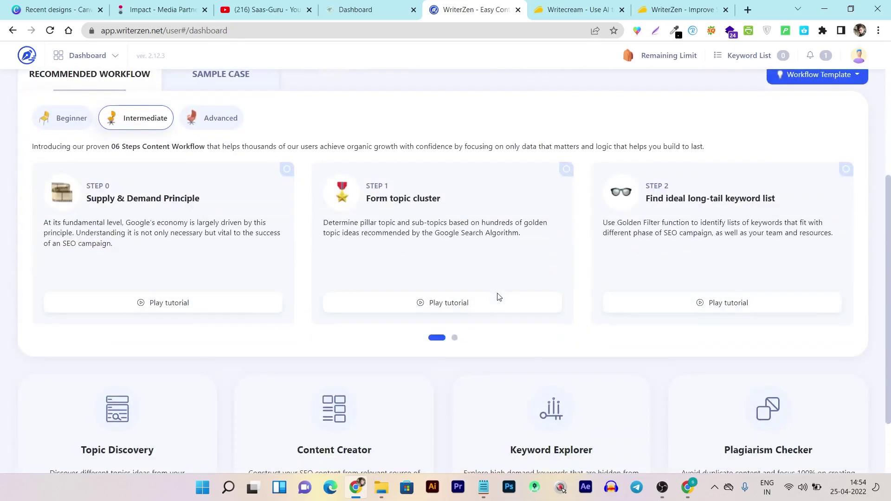
{"action": "scroll", "coordinate": [467, 310], "scroll_direction": "up", "scroll_amount": 5}
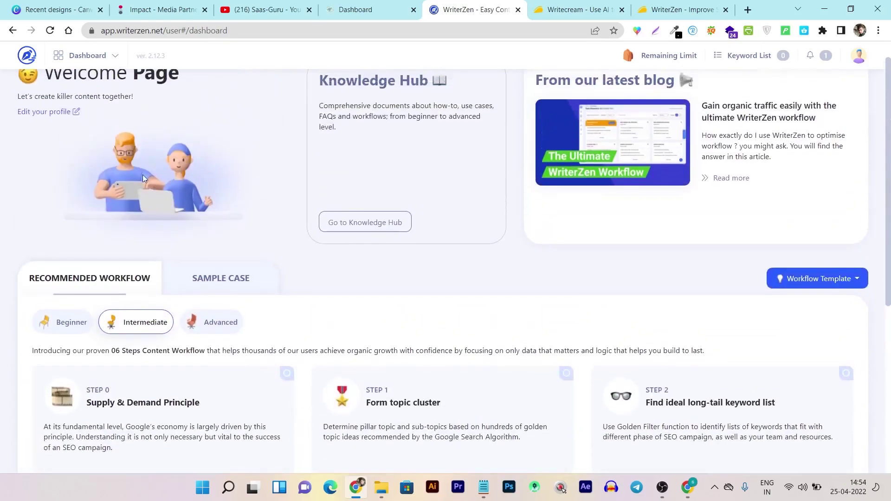
Step: Expand the Dashboard dropdown to list tools like Topic Discovery, Keyword Explorer and Content Creator
{"action": "left_click", "coordinate": [87, 64]}
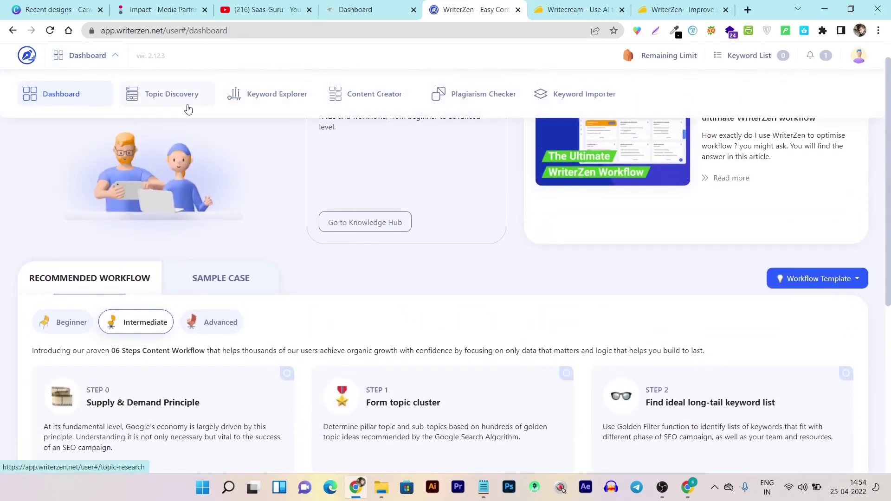
{"action": "scroll", "coordinate": [523, 165], "scroll_direction": "down", "scroll_amount": 5}
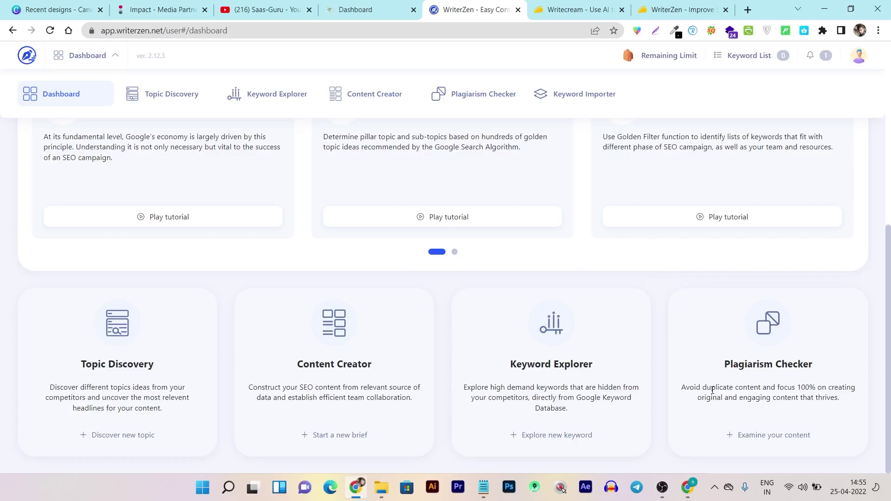
{"action": "scroll", "coordinate": [495, 354], "scroll_direction": "up", "scroll_amount": 7}
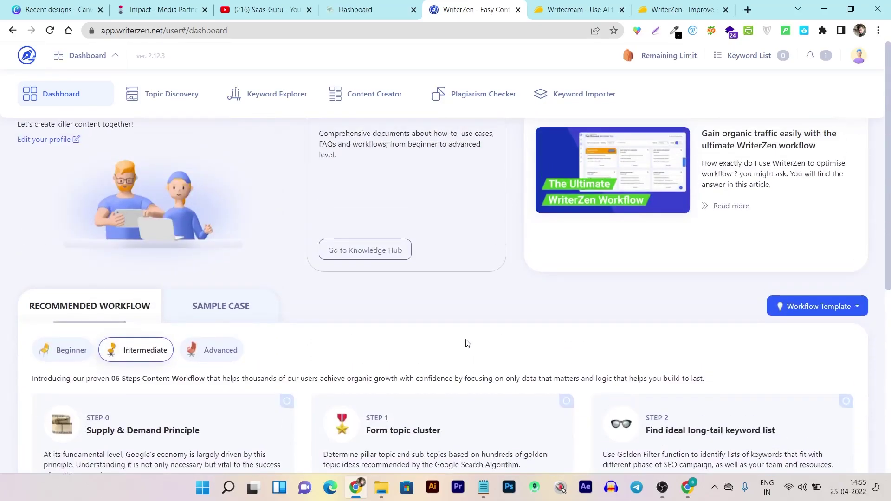
Step: Return to the Writecream dashboard and browse tool cards such as Article Writer and Blog Conclusion
{"action": "left_click", "coordinate": [359, 8]}
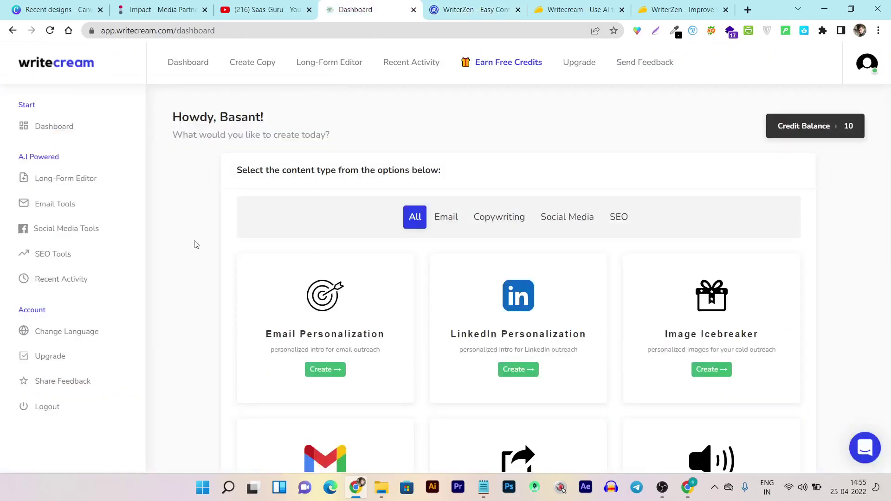
{"action": "scroll", "coordinate": [196, 245], "scroll_direction": "down", "scroll_amount": 5}
{"action": "scroll", "coordinate": [196, 245], "scroll_direction": "down", "scroll_amount": 1}
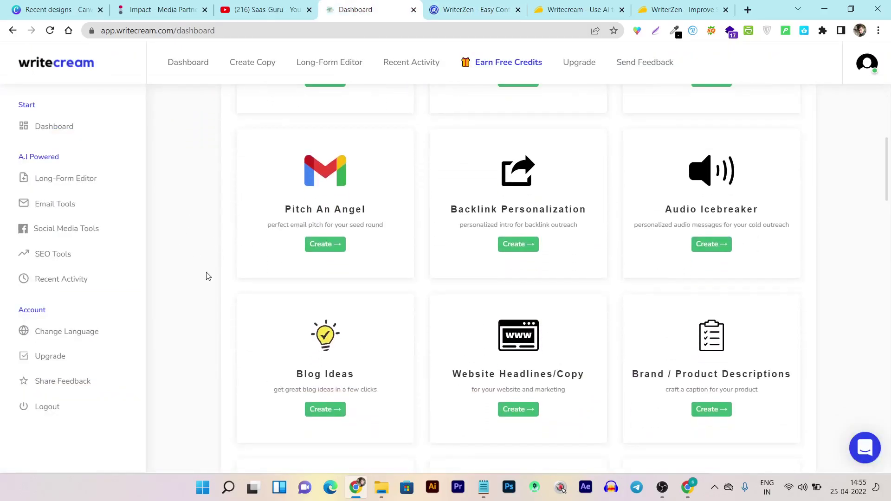
{"action": "scroll", "coordinate": [208, 276], "scroll_direction": "up", "scroll_amount": 4}
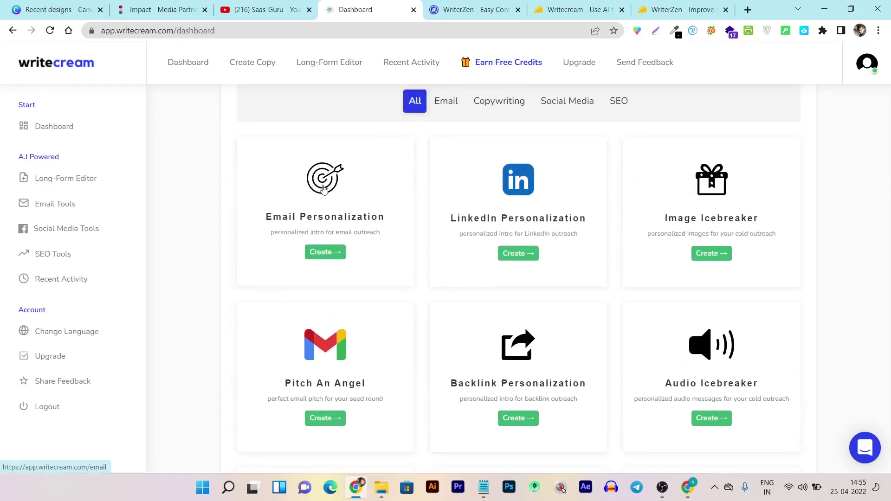
{"action": "scroll", "coordinate": [324, 188], "scroll_direction": "up", "scroll_amount": 2}
{"action": "scroll", "coordinate": [423, 279], "scroll_direction": "down", "scroll_amount": 8}
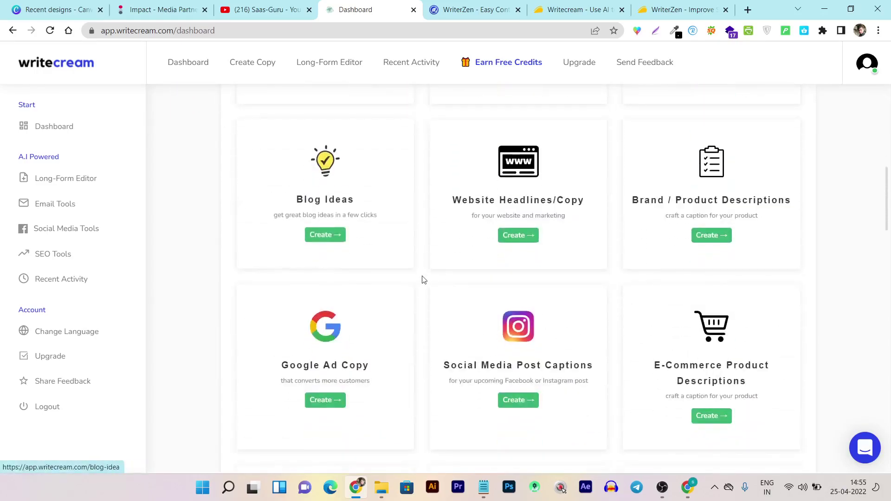
{"action": "scroll", "coordinate": [464, 267], "scroll_direction": "down", "scroll_amount": 15}
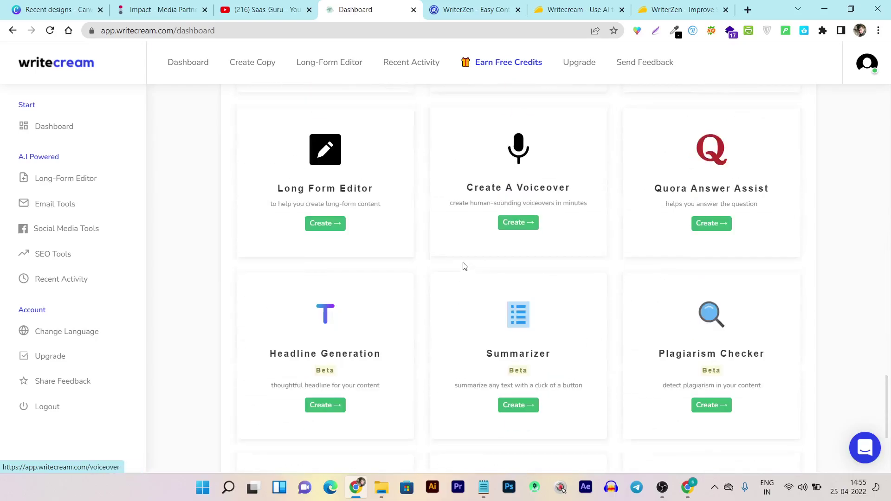
{"action": "scroll", "coordinate": [463, 265], "scroll_direction": "down", "scroll_amount": 4}
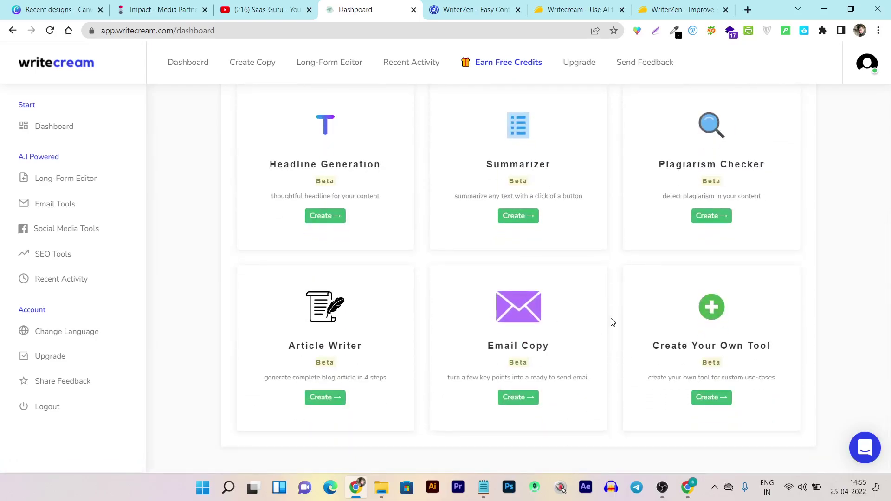
{"action": "scroll", "coordinate": [388, 272], "scroll_direction": "up", "scroll_amount": 20}
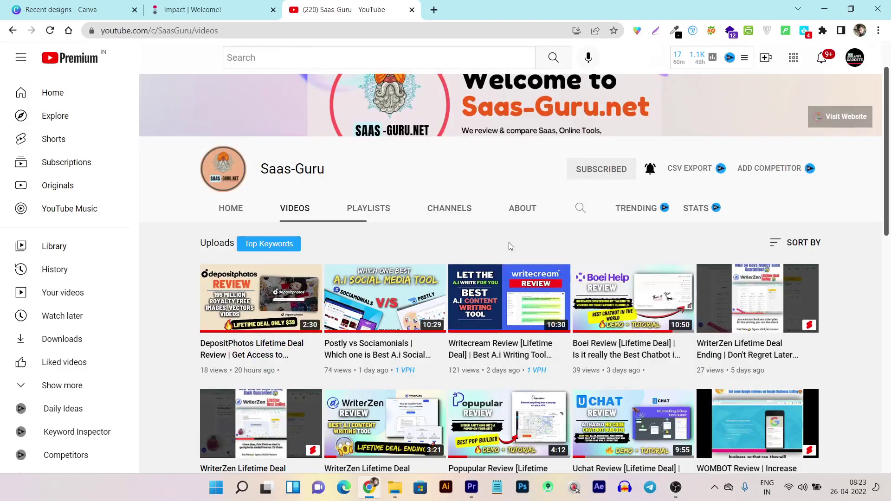
Step: Browse the Saas-Guru channel's uploads, briefly opening and closing the empty channel search
{"action": "scroll", "coordinate": [510, 246], "scroll_direction": "down", "scroll_amount": 3}
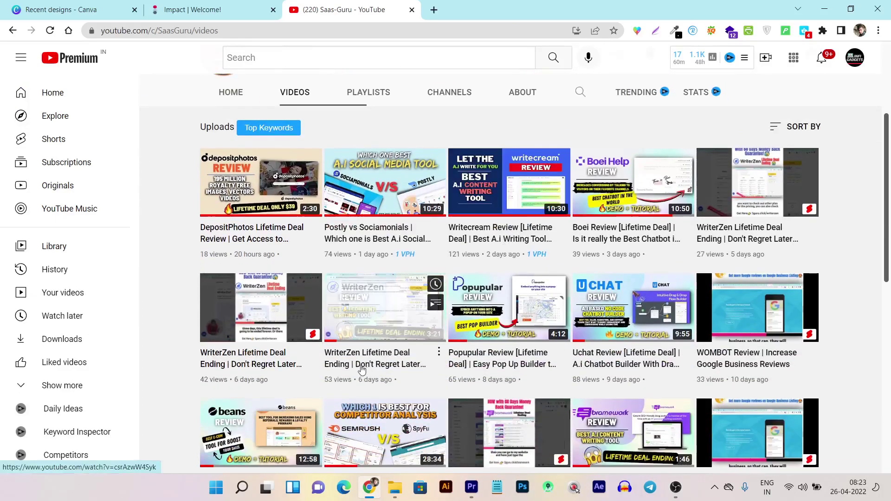
{"action": "scroll", "coordinate": [214, 197], "scroll_direction": "up", "scroll_amount": 4}
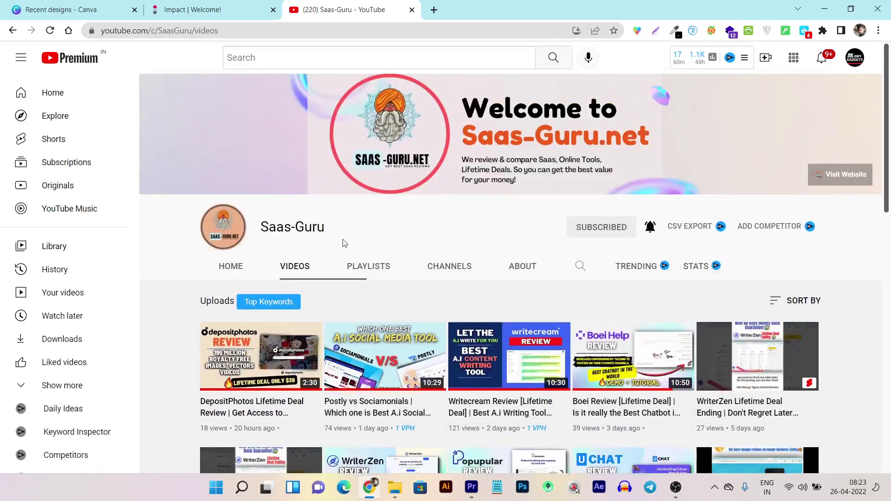
{"action": "scroll", "coordinate": [355, 241], "scroll_direction": "down", "scroll_amount": 1}
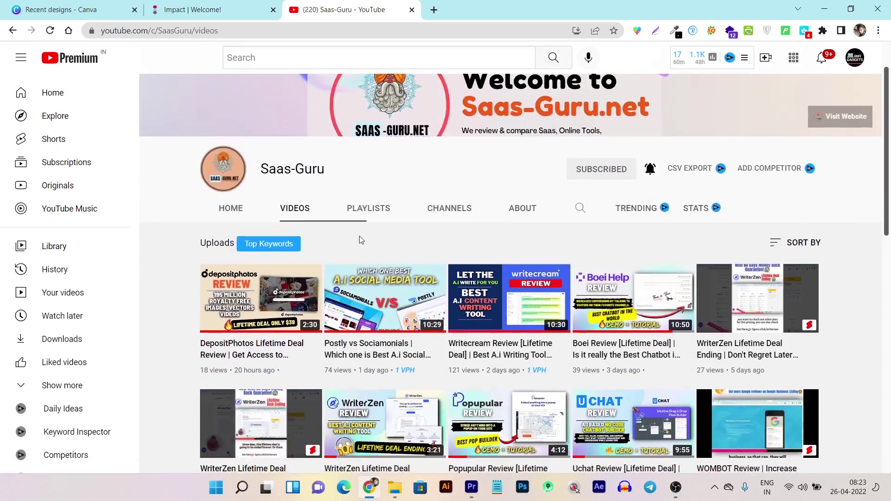
{"action": "left_click", "coordinate": [580, 208]}
{"action": "left_click", "coordinate": [488, 240]}
{"action": "scroll", "coordinate": [488, 240], "scroll_direction": "down", "scroll_amount": 1}
{"action": "scroll", "coordinate": [484, 291], "scroll_direction": "down", "scroll_amount": 1}
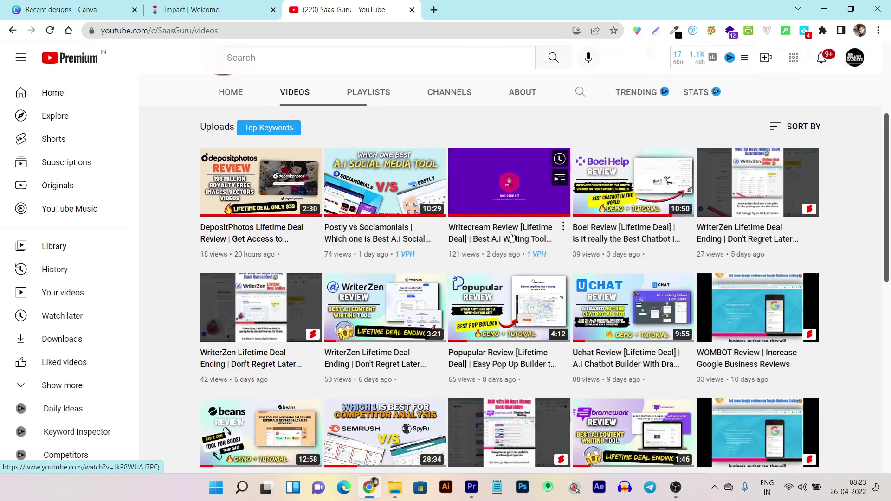
{"action": "scroll", "coordinate": [444, 297], "scroll_direction": "up", "scroll_amount": 3}
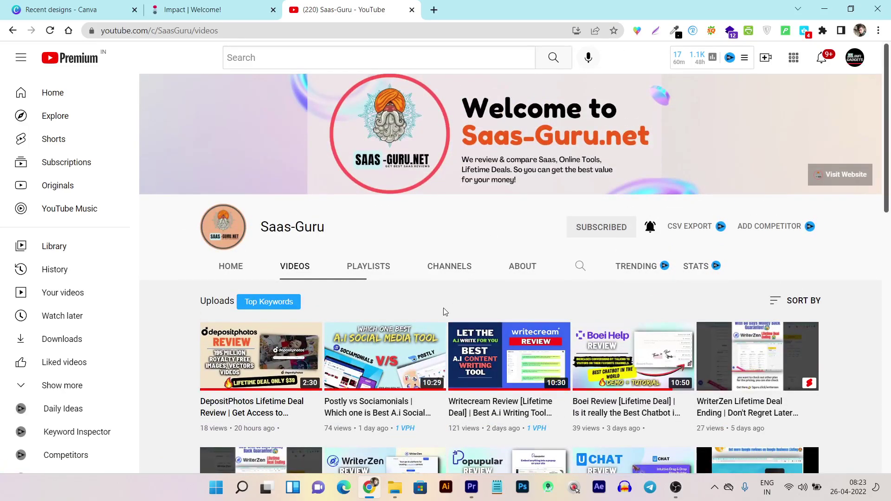
{"action": "scroll", "coordinate": [443, 308], "scroll_direction": "down", "scroll_amount": 1}
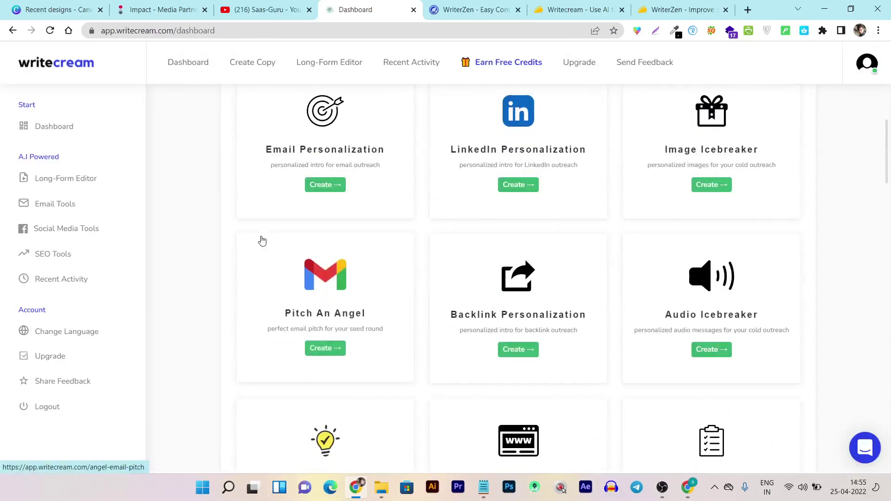
Step: Browse Writecream's All content types, from Email Personalization to Image Icebreaker
{"action": "scroll", "coordinate": [262, 240], "scroll_direction": "up", "scroll_amount": 3}
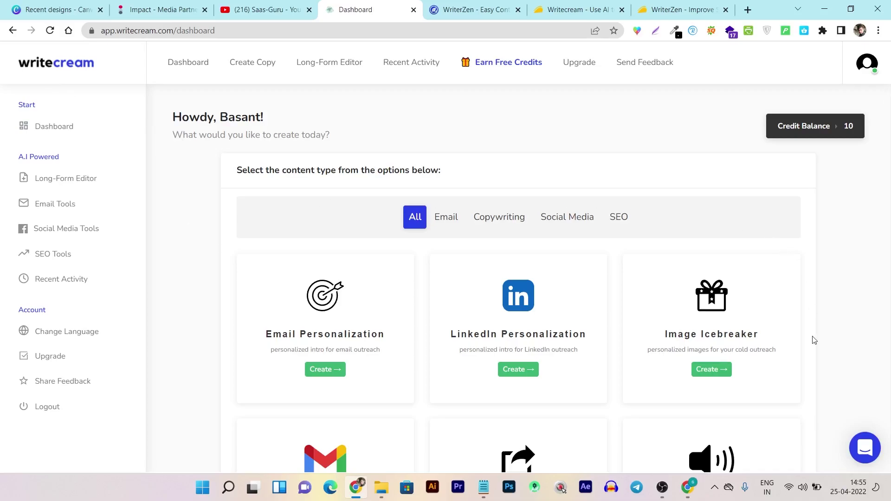
{"action": "scroll", "coordinate": [813, 340], "scroll_direction": "down", "scroll_amount": 4}
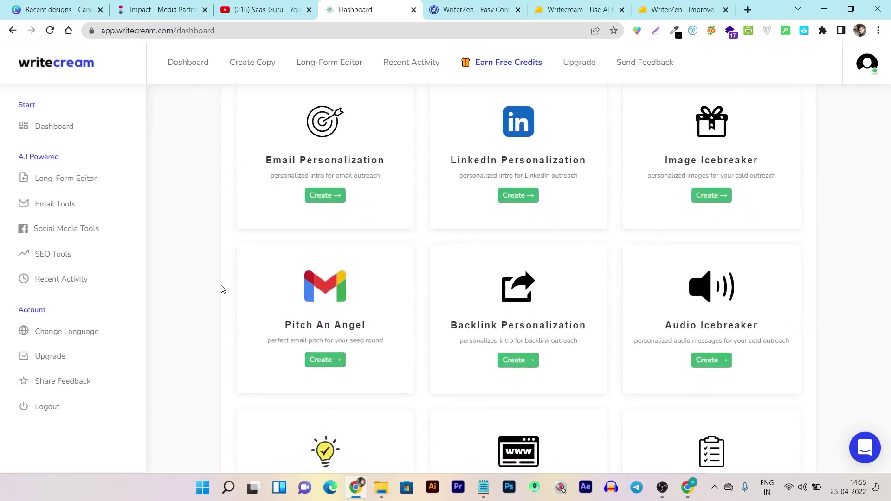
{"action": "scroll", "coordinate": [226, 271], "scroll_direction": "up", "scroll_amount": 4}
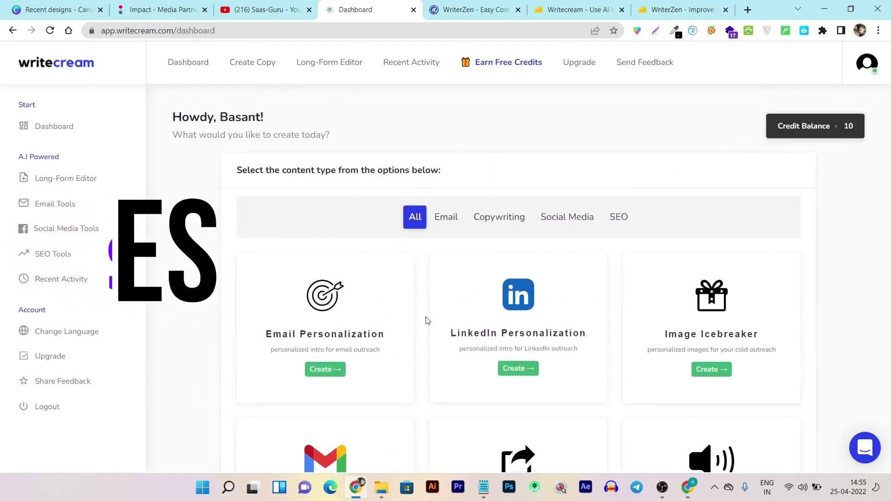
{"action": "scroll", "coordinate": [417, 223], "scroll_direction": "down", "scroll_amount": 3}
{"action": "scroll", "coordinate": [418, 269], "scroll_direction": "up", "scroll_amount": 3}
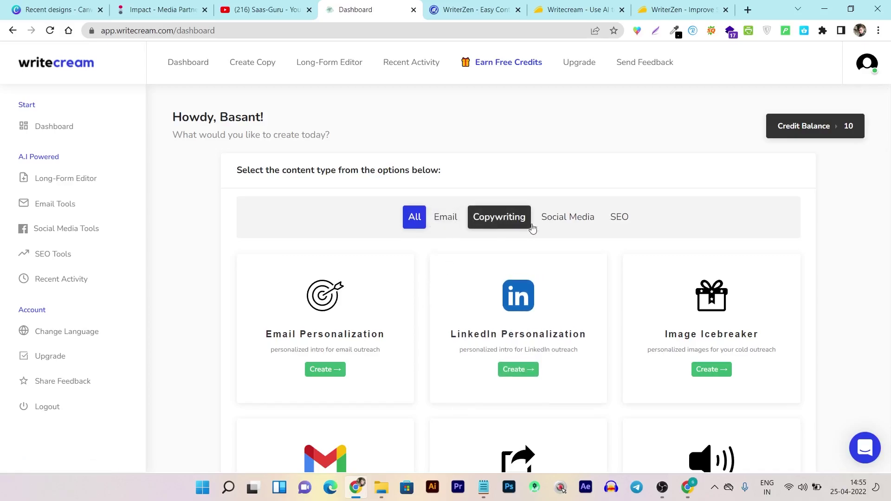
Step: Filter the Writecream dashboard to SEO tools and browse cards from Blog Ideas to Article Writer
{"action": "left_click", "coordinate": [620, 222]}
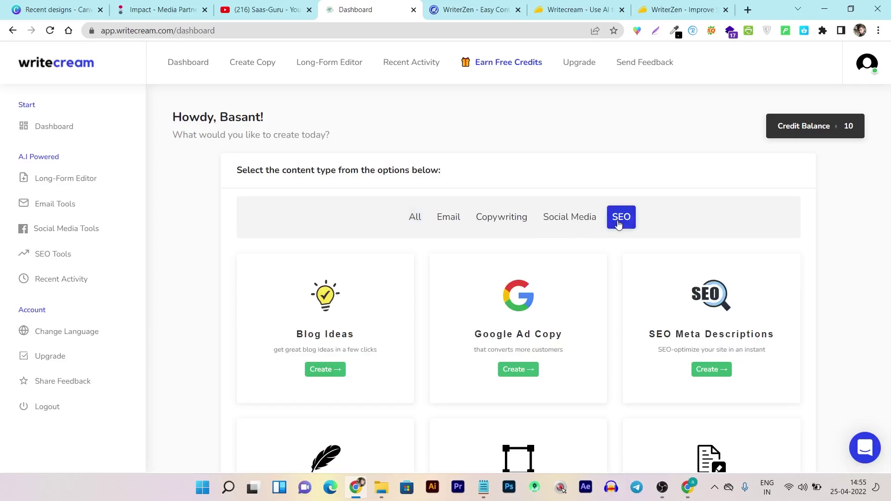
{"action": "scroll", "coordinate": [436, 301], "scroll_direction": "down", "scroll_amount": 5}
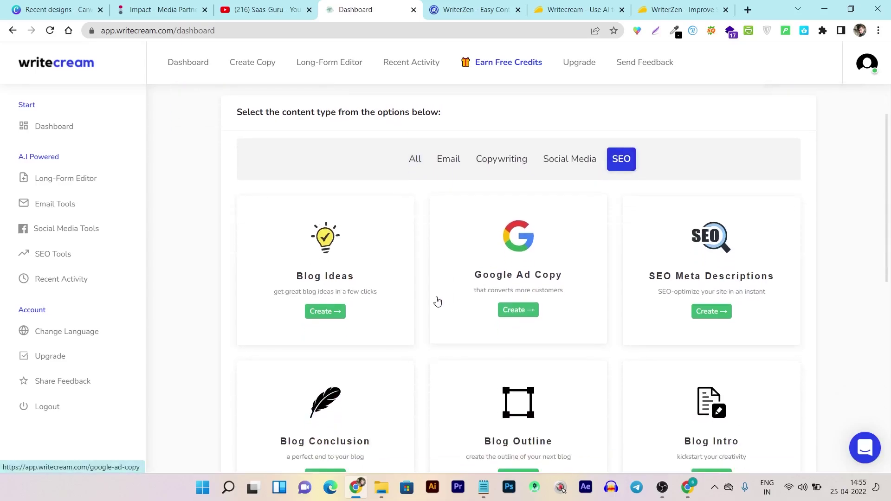
{"action": "scroll", "coordinate": [436, 302], "scroll_direction": "down", "scroll_amount": 5}
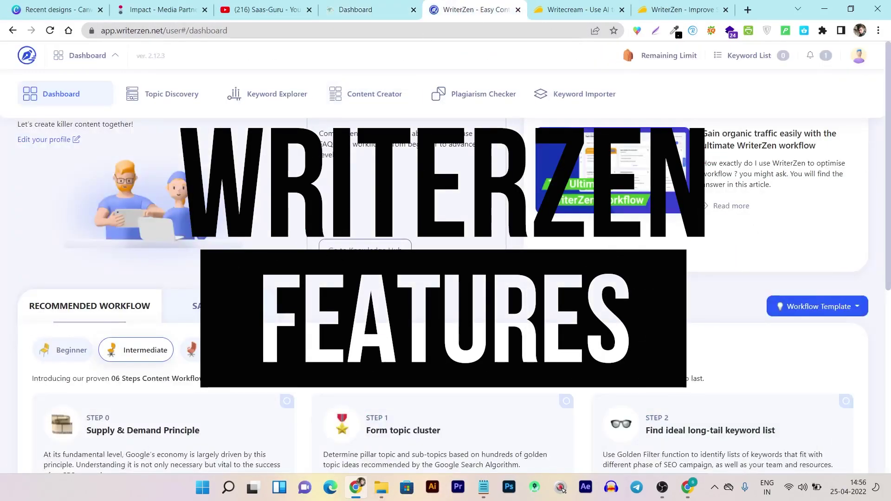
Step: Scroll the WriterZen dashboard, then collapse and re-expand the Dashboard tool list
{"action": "scroll", "coordinate": [151, 376], "scroll_direction": "down", "scroll_amount": 7}
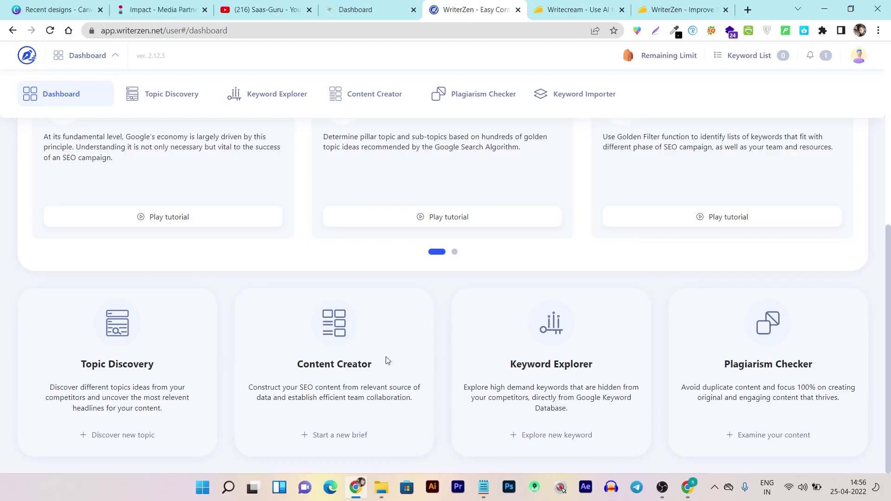
{"action": "scroll", "coordinate": [395, 372], "scroll_direction": "up", "scroll_amount": 4}
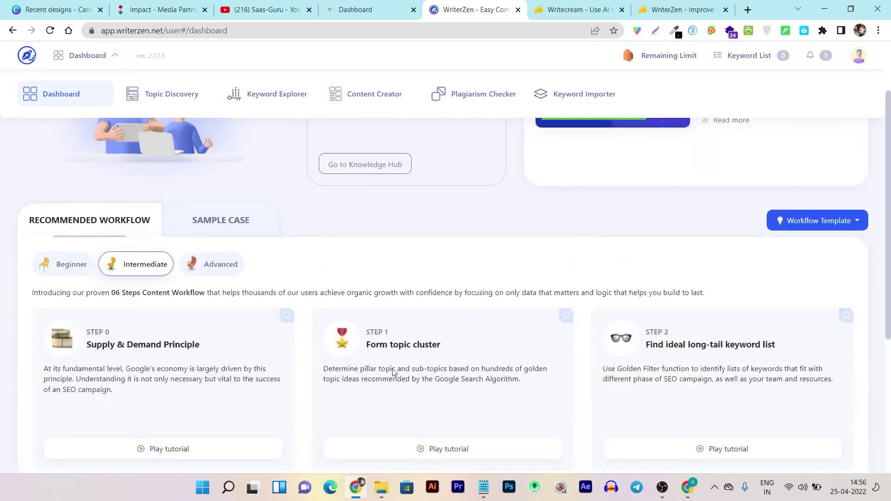
{"action": "scroll", "coordinate": [397, 373], "scroll_direction": "down", "scroll_amount": 4}
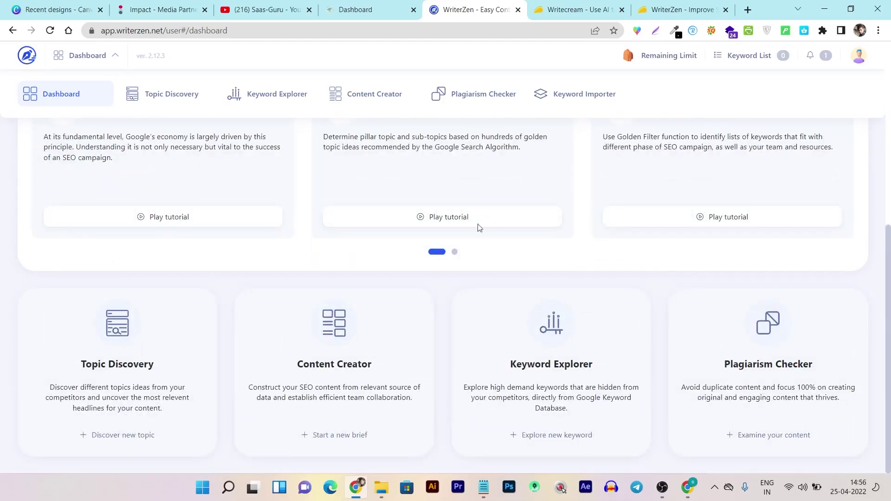
{"action": "left_click", "coordinate": [88, 54]}
{"action": "left_click", "coordinate": [88, 54]}
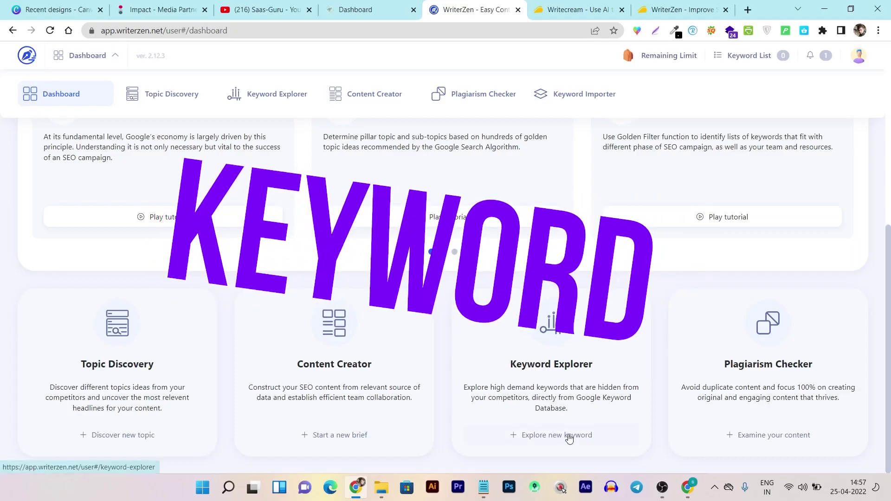
Step: Start a new Keyword Explorer search by keyword, entering 'a.i content writing tool'
{"action": "left_click", "coordinate": [568, 435]}
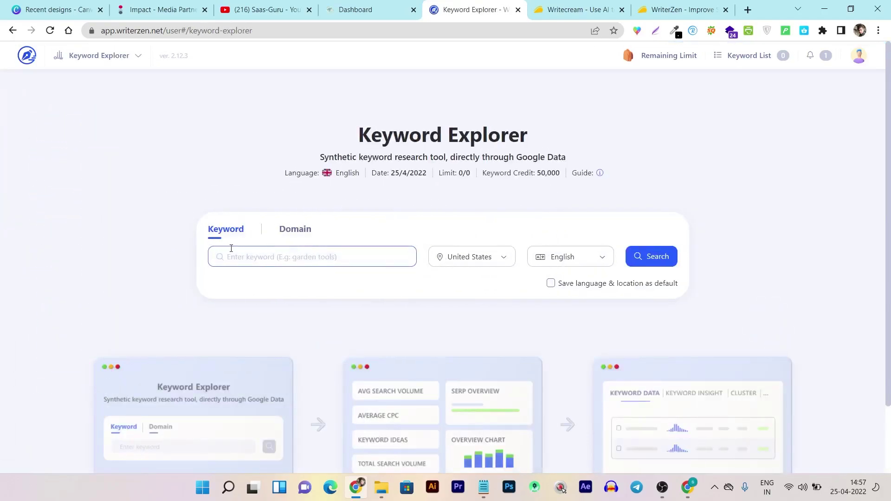
{"action": "left_click", "coordinate": [302, 233]}
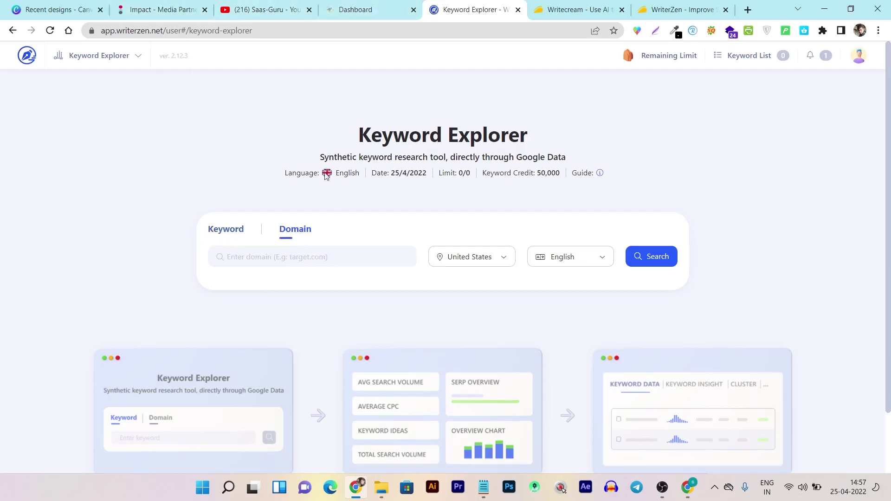
{"action": "left_click", "coordinate": [228, 231]}
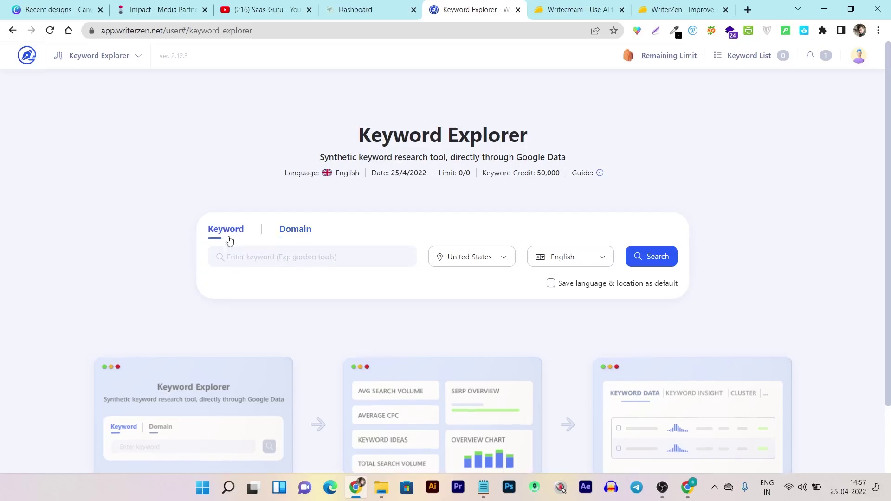
{"action": "left_click", "coordinate": [254, 263]}
{"action": "type", "text": "a.i content writing tool"}
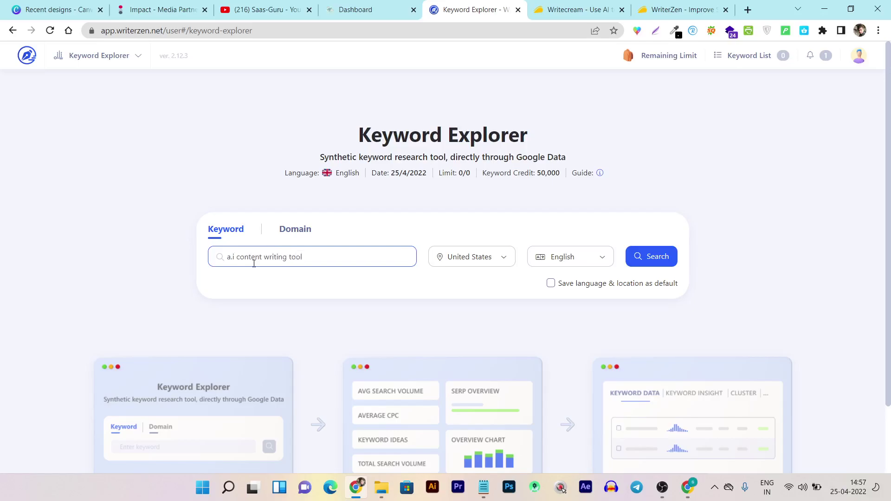
Step: Set the target location to United States and the search language to English
{"action": "left_click", "coordinate": [473, 263]}
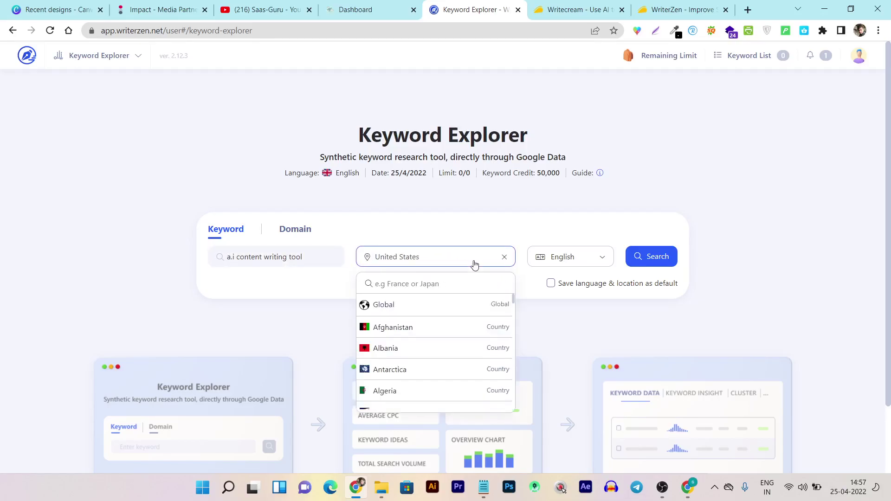
{"action": "left_click", "coordinate": [587, 258]}
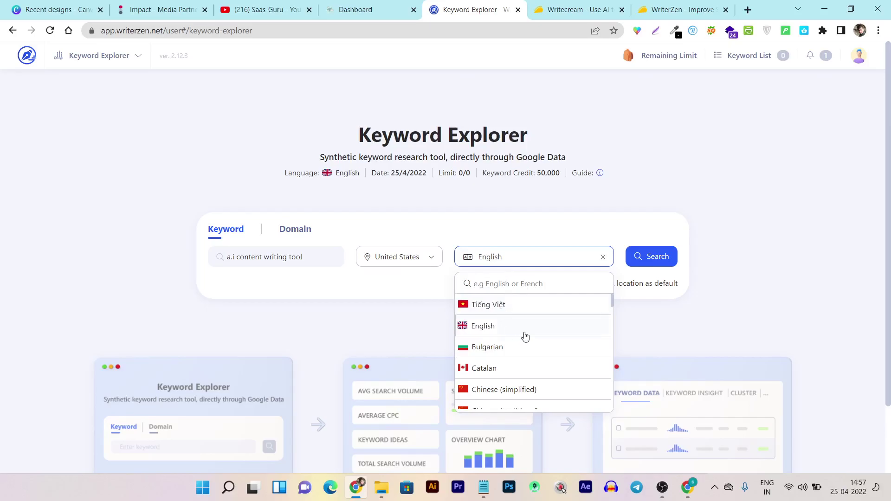
{"action": "scroll", "coordinate": [525, 335], "scroll_direction": "down", "scroll_amount": 7}
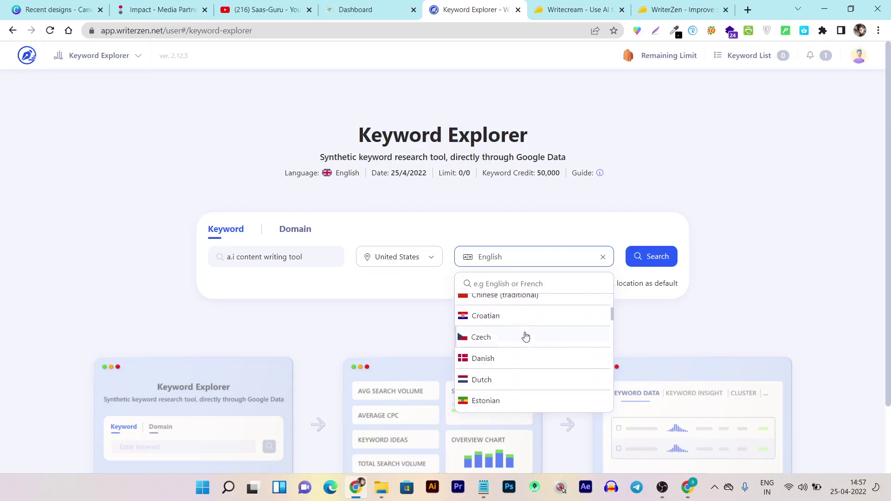
{"action": "scroll", "coordinate": [525, 336], "scroll_direction": "down", "scroll_amount": 7}
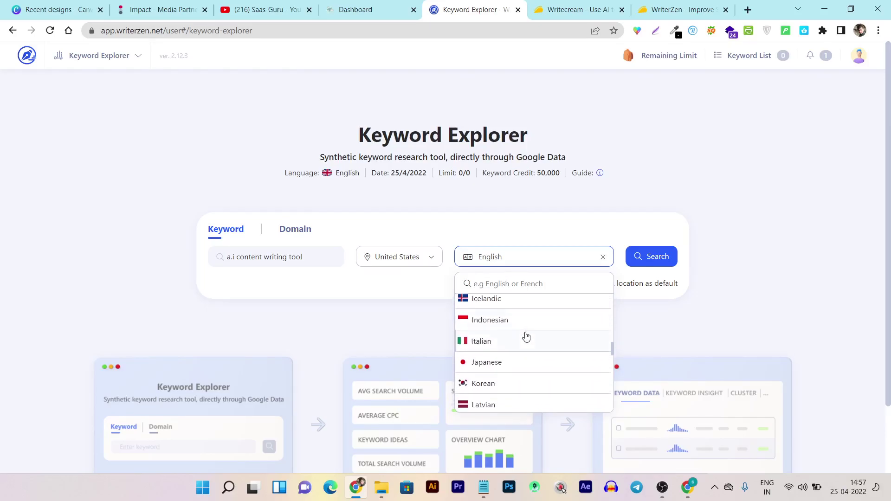
{"action": "scroll", "coordinate": [526, 336], "scroll_direction": "up", "scroll_amount": 10}
{"action": "scroll", "coordinate": [526, 336], "scroll_direction": "up", "scroll_amount": 5}
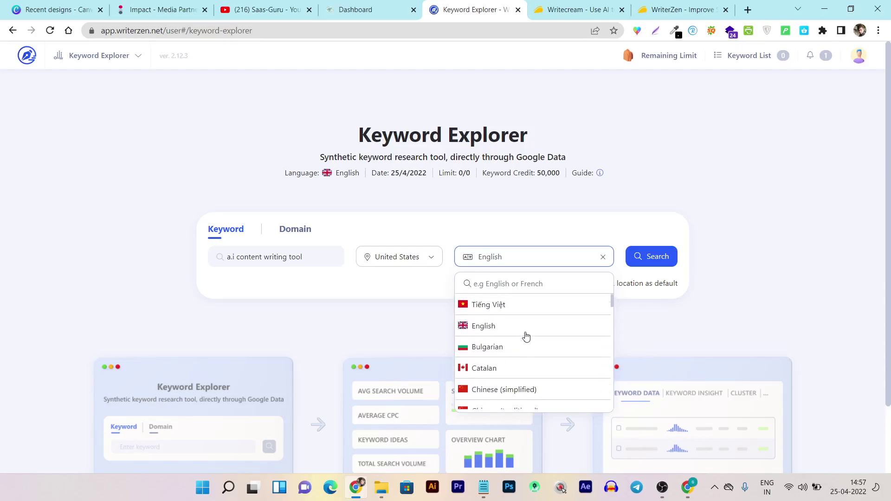
{"action": "left_click", "coordinate": [516, 333]}
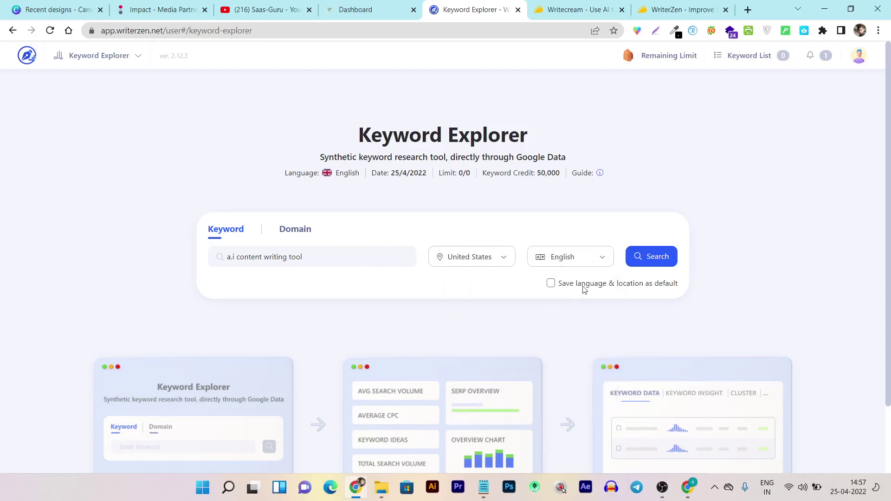
Step: Run the keyword search, which hits the trial limit of one keyword search per day
{"action": "left_click", "coordinate": [648, 270]}
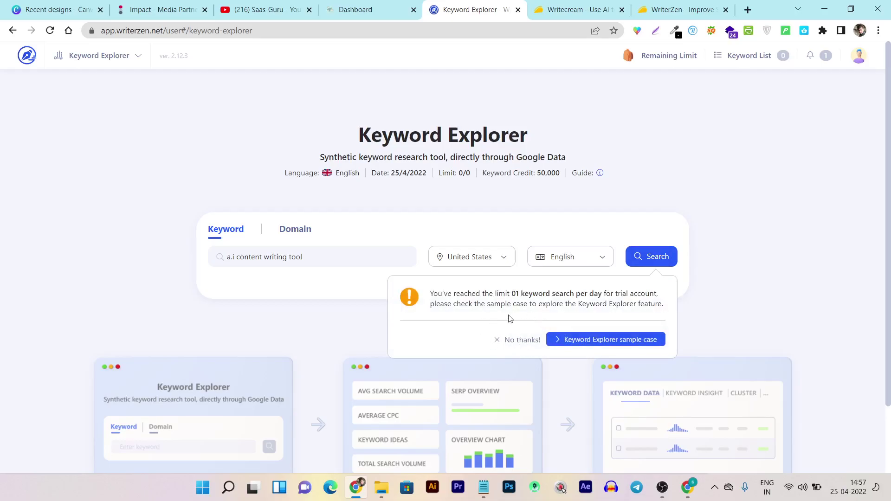
{"action": "left_click", "coordinate": [522, 340]}
{"action": "left_click", "coordinate": [651, 256]}
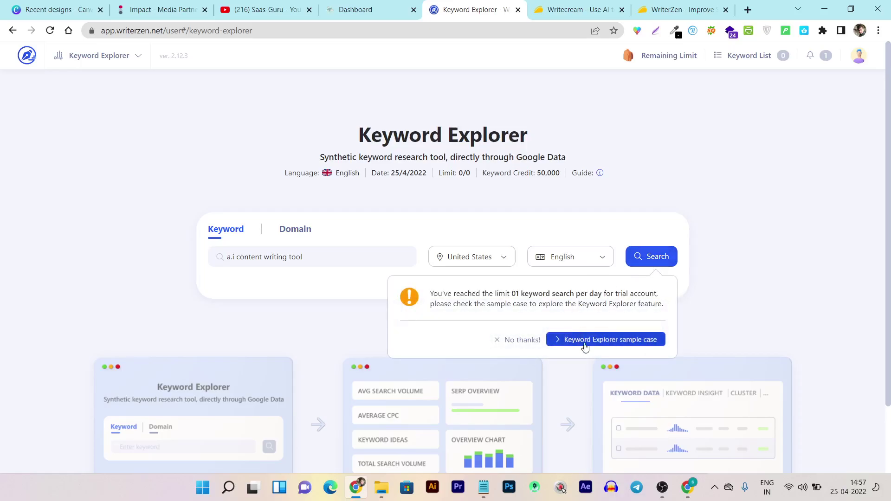
Step: Open the 'Nutrition plan' Keyword Explorer sample case and check the remaining limits and credits
{"action": "left_click", "coordinate": [654, 344]}
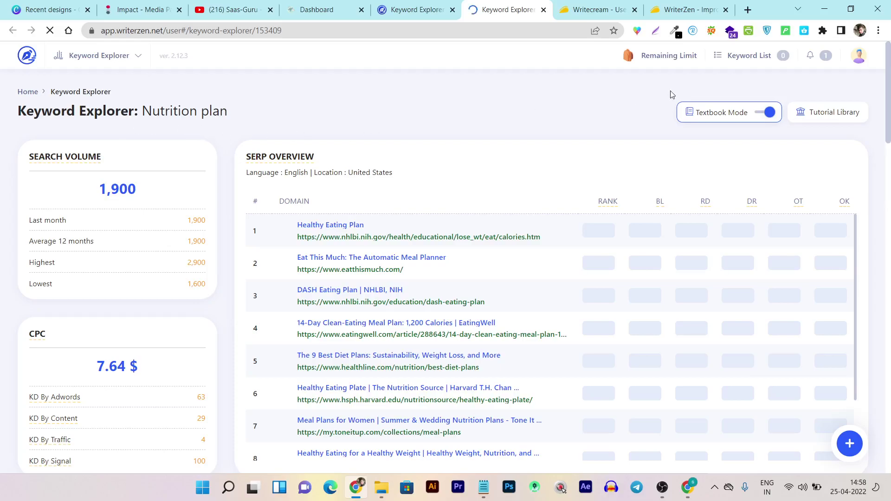
{"action": "left_click", "coordinate": [658, 56]}
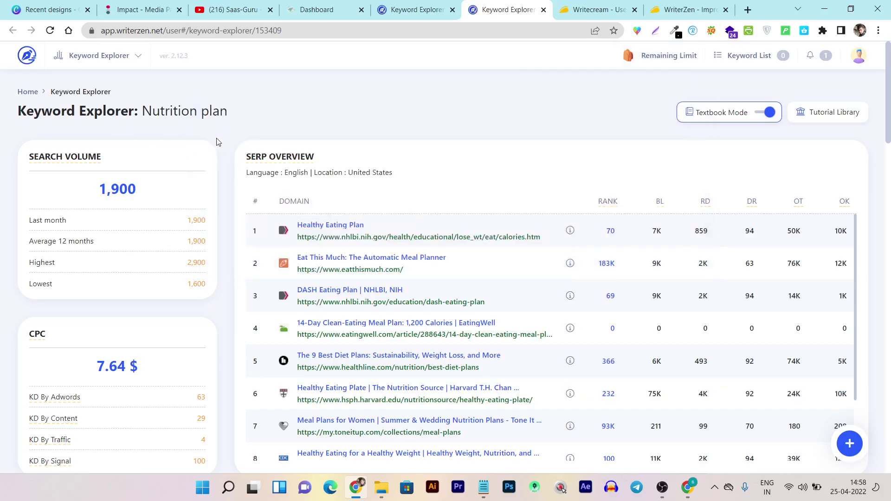
{"action": "scroll", "coordinate": [218, 141], "scroll_direction": "down", "scroll_amount": 5}
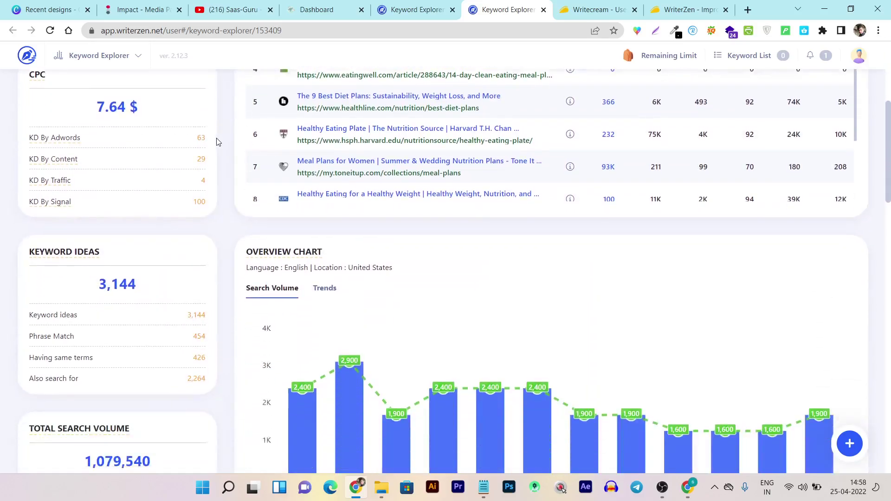
{"action": "scroll", "coordinate": [219, 142], "scroll_direction": "up", "scroll_amount": 3}
{"action": "scroll", "coordinate": [219, 142], "scroll_direction": "up", "scroll_amount": 3}
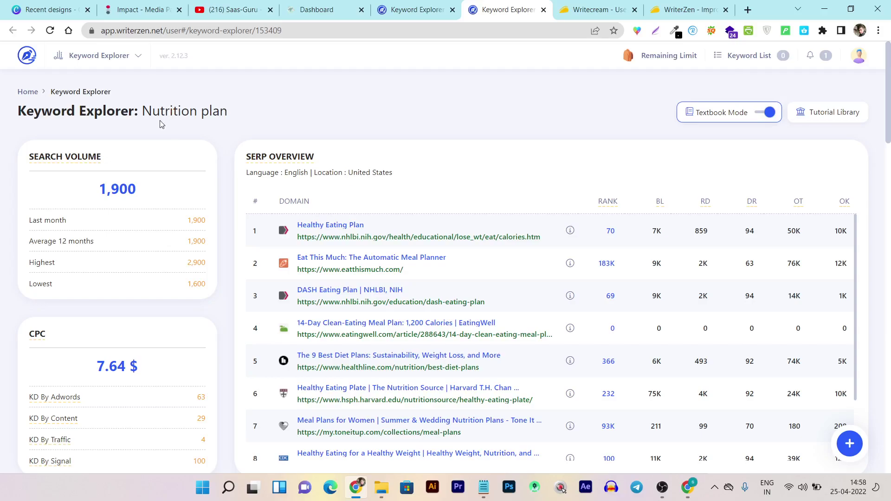
Step: Scroll the report past Search Volume, Keyword Ideas and Overview Chart to the Keyword Data table
{"action": "scroll", "coordinate": [125, 226], "scroll_direction": "down", "scroll_amount": 5}
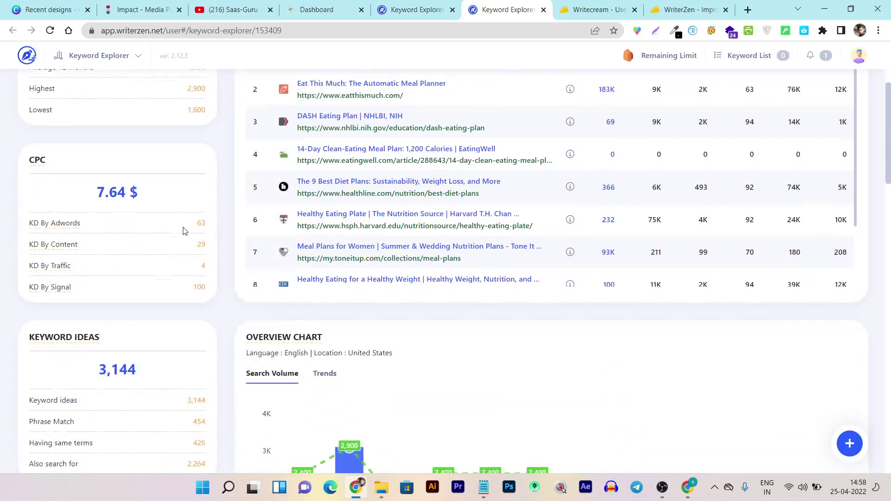
{"action": "scroll", "coordinate": [408, 190], "scroll_direction": "up", "scroll_amount": 5}
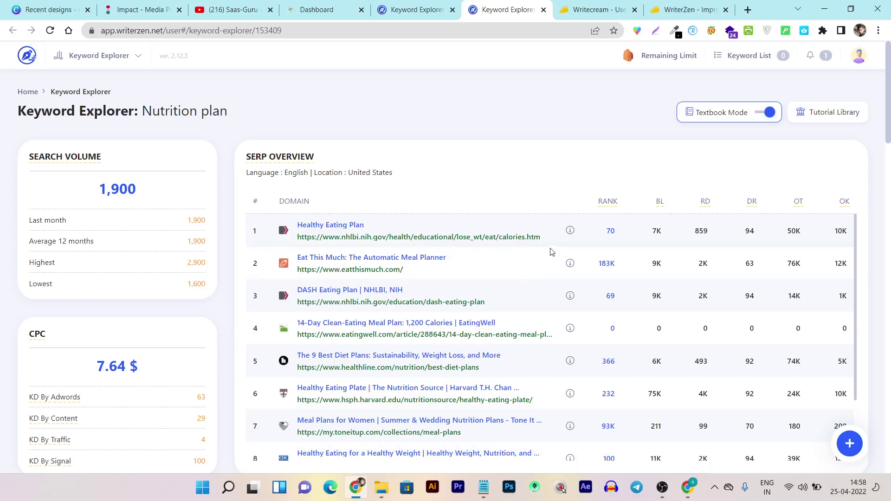
{"action": "scroll", "coordinate": [441, 234], "scroll_direction": "down", "scroll_amount": 2}
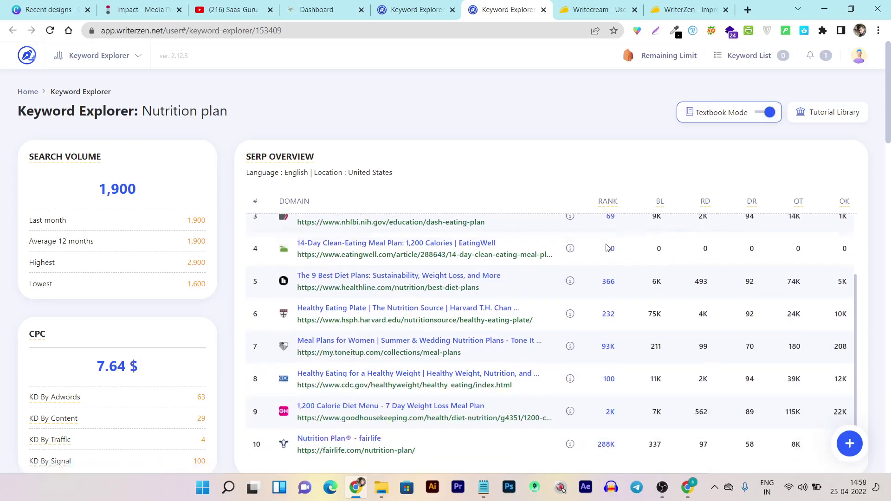
{"action": "scroll", "coordinate": [673, 235], "scroll_direction": "up", "scroll_amount": 2}
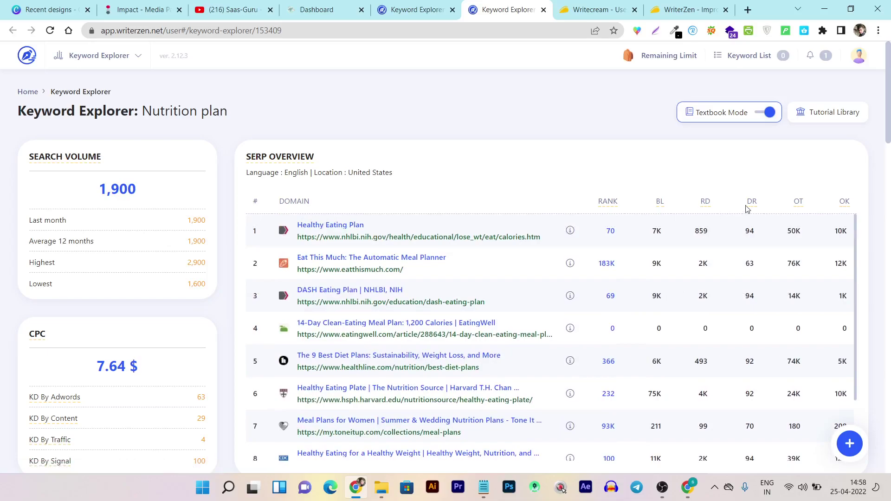
{"action": "scroll", "coordinate": [527, 264], "scroll_direction": "down", "scroll_amount": 10}
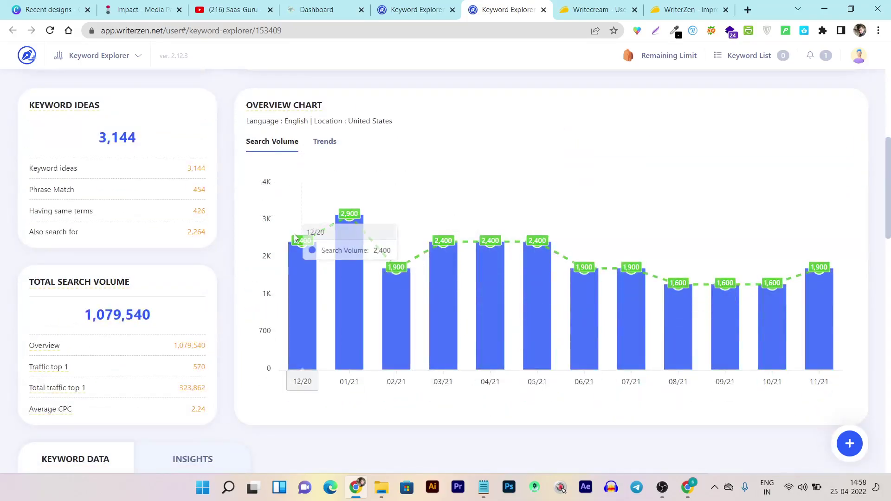
{"action": "mouse_move", "coordinate": [348, 227]}
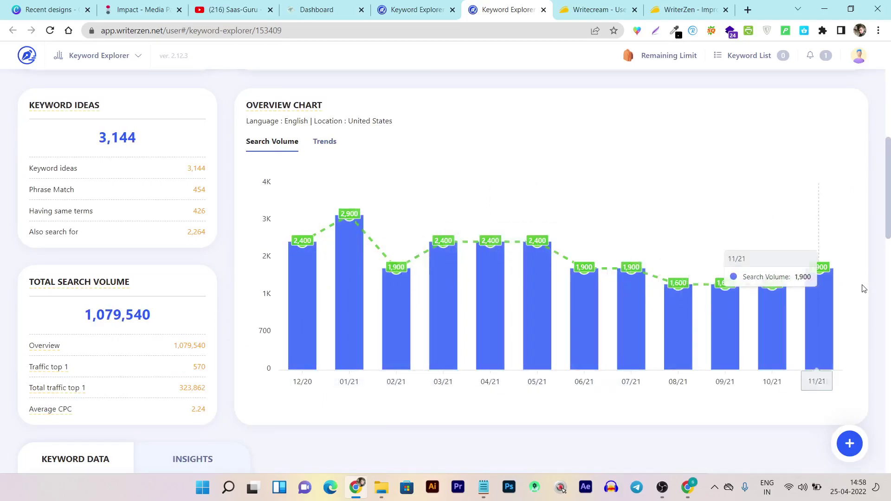
{"action": "scroll", "coordinate": [528, 282], "scroll_direction": "down", "scroll_amount": 1}
{"action": "scroll", "coordinate": [123, 200], "scroll_direction": "up", "scroll_amount": 4}
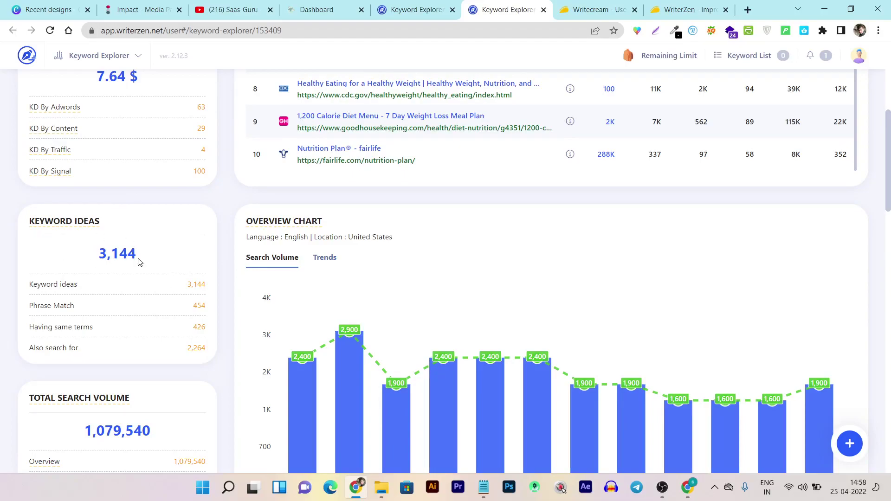
{"action": "scroll", "coordinate": [192, 242], "scroll_direction": "up", "scroll_amount": 5}
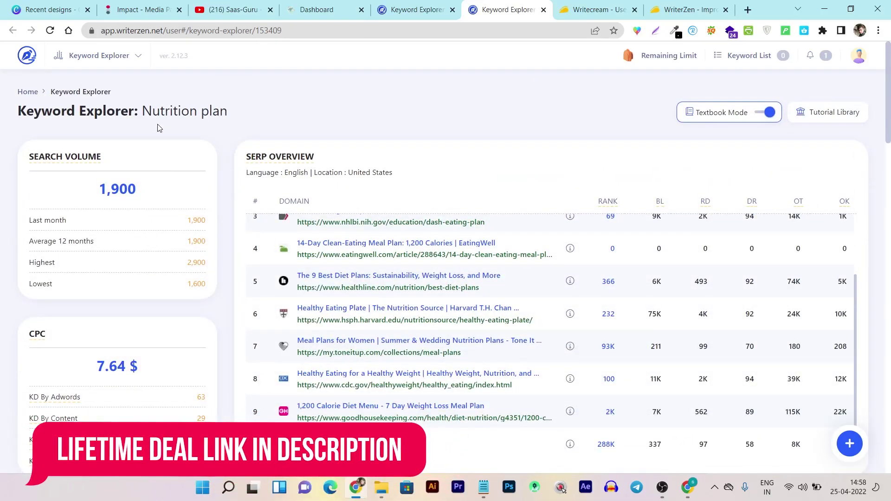
{"action": "scroll", "coordinate": [135, 213], "scroll_direction": "down", "scroll_amount": 9}
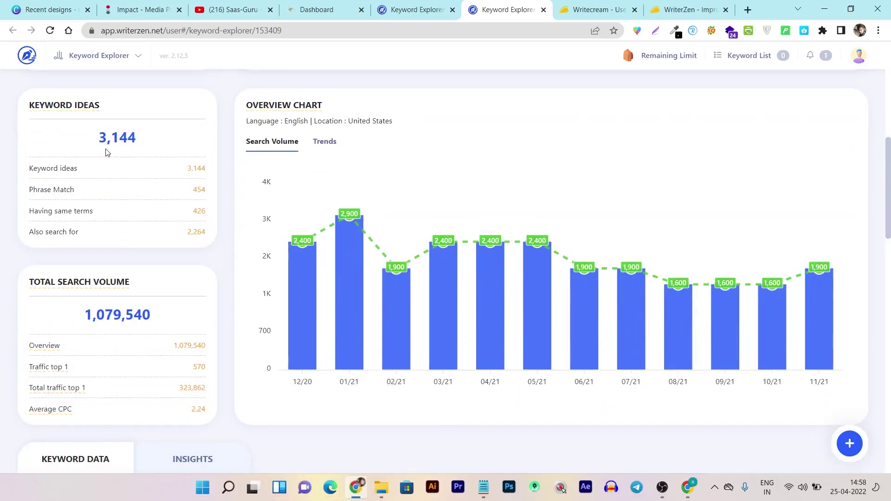
{"action": "scroll", "coordinate": [106, 152], "scroll_direction": "down", "scroll_amount": 3}
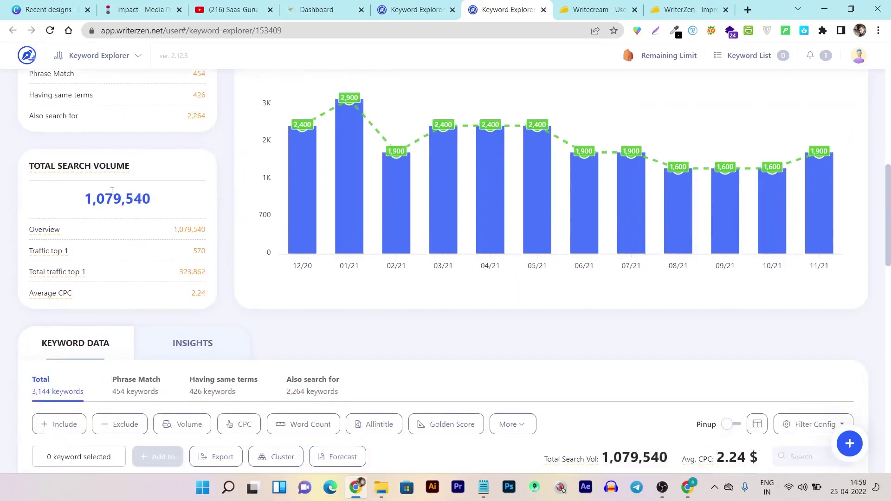
{"action": "scroll", "coordinate": [160, 187], "scroll_direction": "up", "scroll_amount": 4}
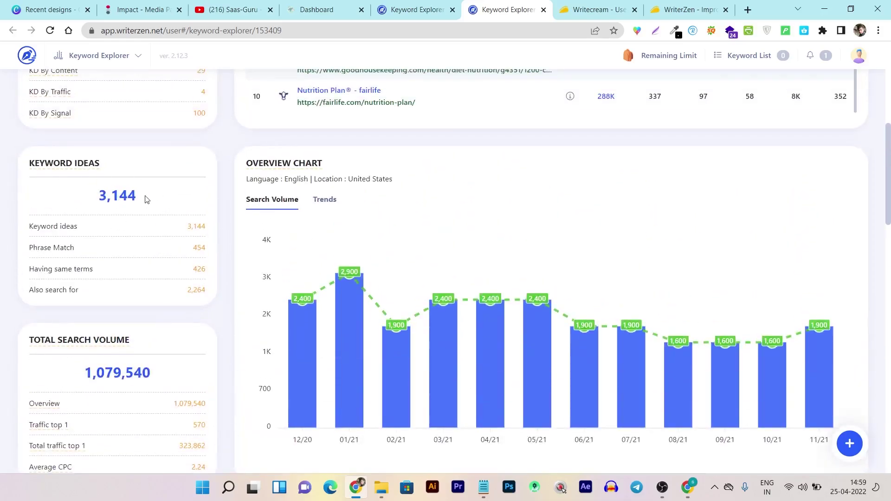
{"action": "scroll", "coordinate": [139, 337], "scroll_direction": "down", "scroll_amount": 1}
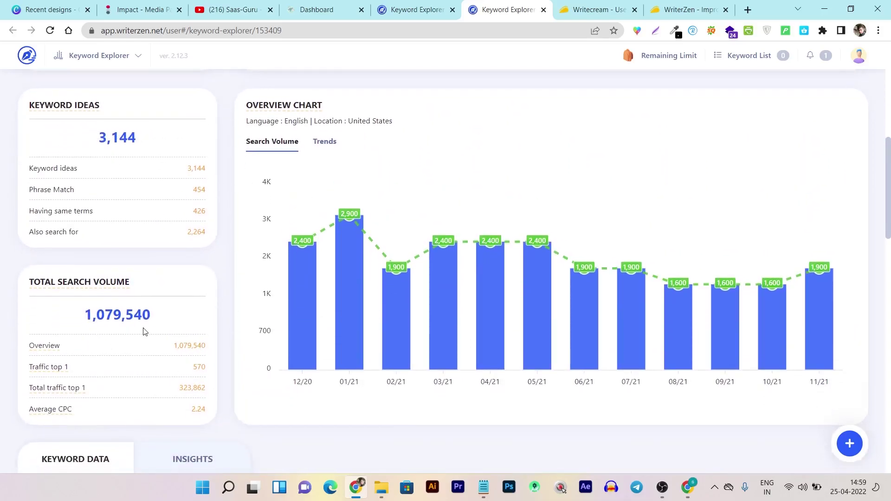
{"action": "scroll", "coordinate": [146, 331], "scroll_direction": "down", "scroll_amount": 5}
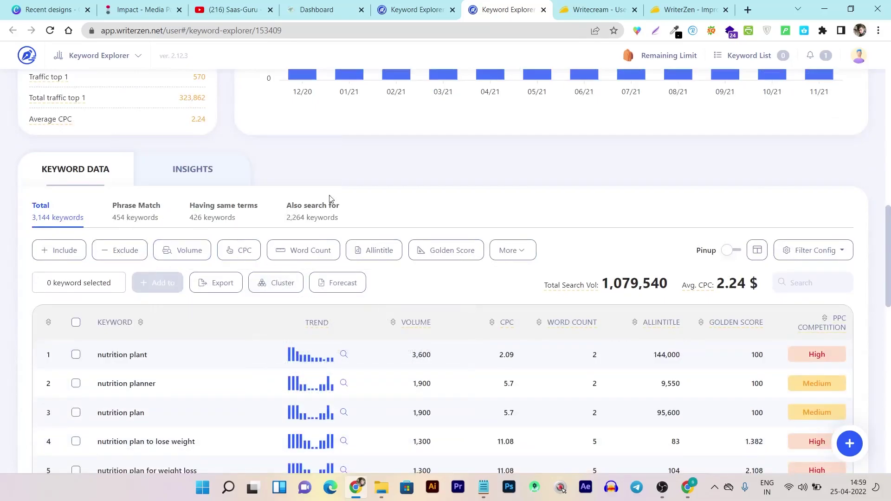
{"action": "scroll", "coordinate": [378, 262], "scroll_direction": "down", "scroll_amount": 10}
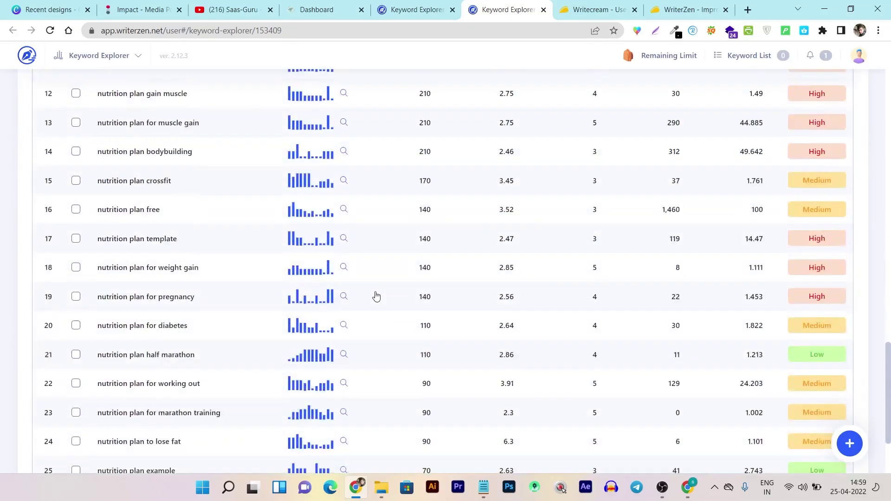
{"action": "scroll", "coordinate": [376, 297], "scroll_direction": "up", "scroll_amount": 7}
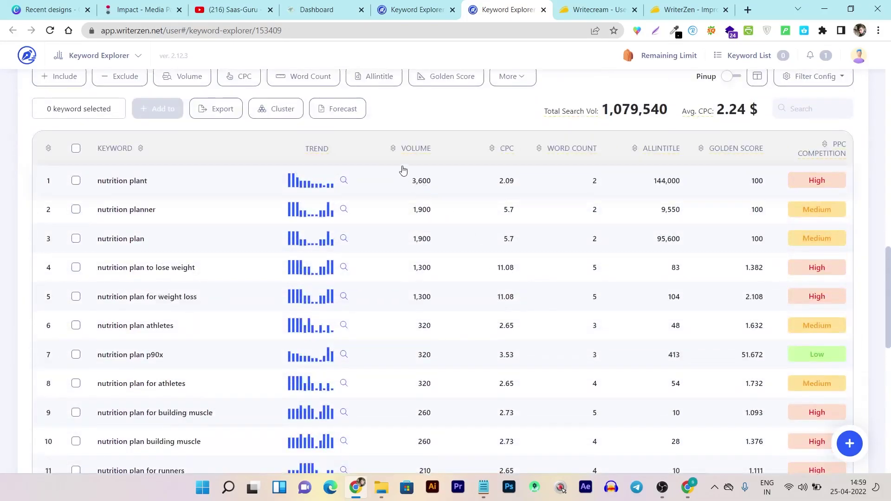
{"action": "mouse_move", "coordinate": [677, 156]}
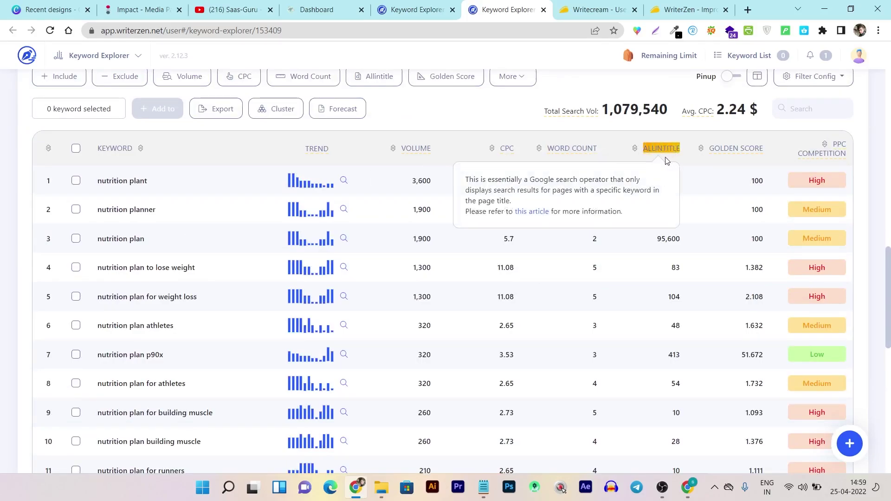
{"action": "mouse_move", "coordinate": [740, 157]}
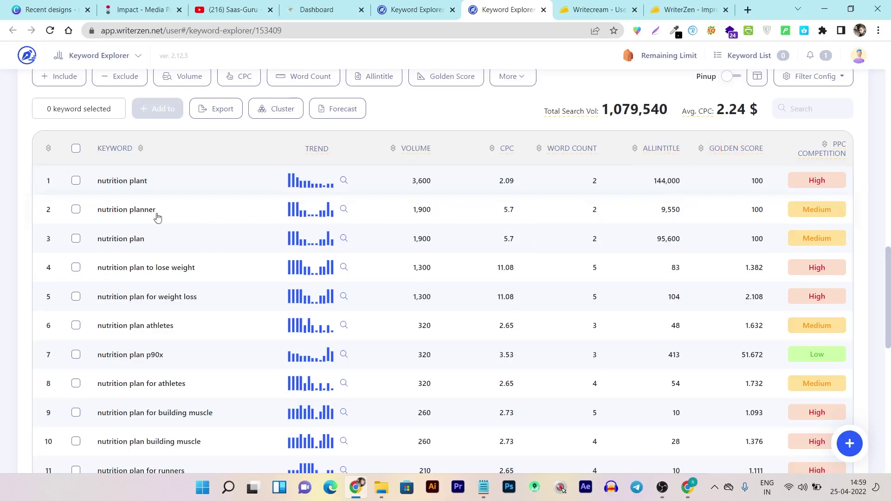
{"action": "scroll", "coordinate": [525, 243], "scroll_direction": "down", "scroll_amount": 3}
{"action": "scroll", "coordinate": [525, 243], "scroll_direction": "down", "scroll_amount": 5}
{"action": "scroll", "coordinate": [525, 243], "scroll_direction": "up", "scroll_amount": 20}
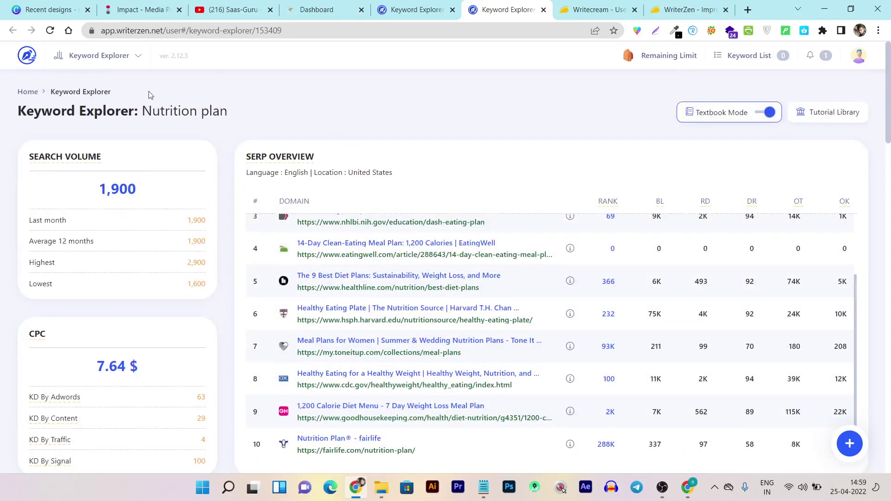
Step: Go to Content Creator and open the 'start a blog' article in the Start a blog project
{"action": "left_click", "coordinate": [99, 56]}
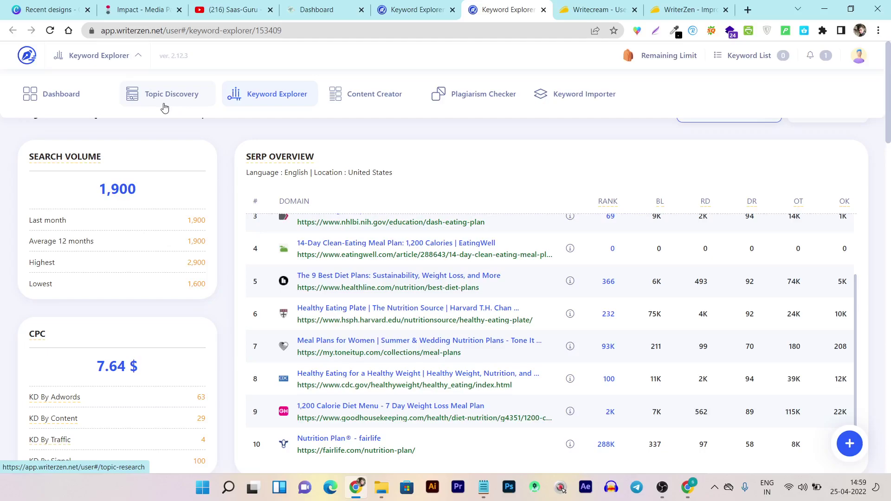
{"action": "left_click", "coordinate": [375, 98]}
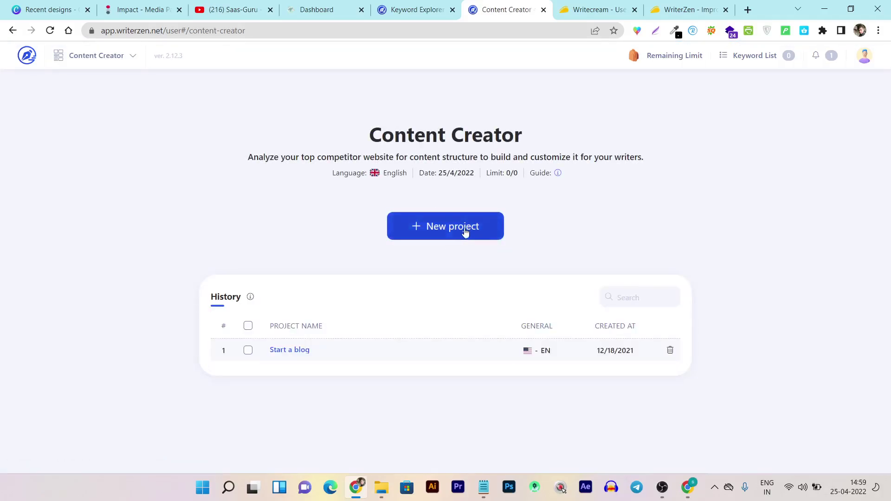
{"action": "left_click", "coordinate": [299, 351]}
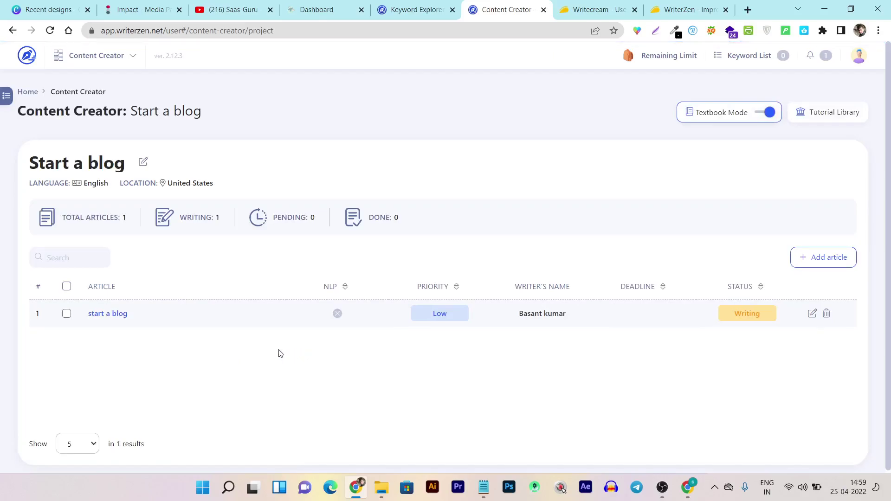
{"action": "left_click", "coordinate": [108, 318]}
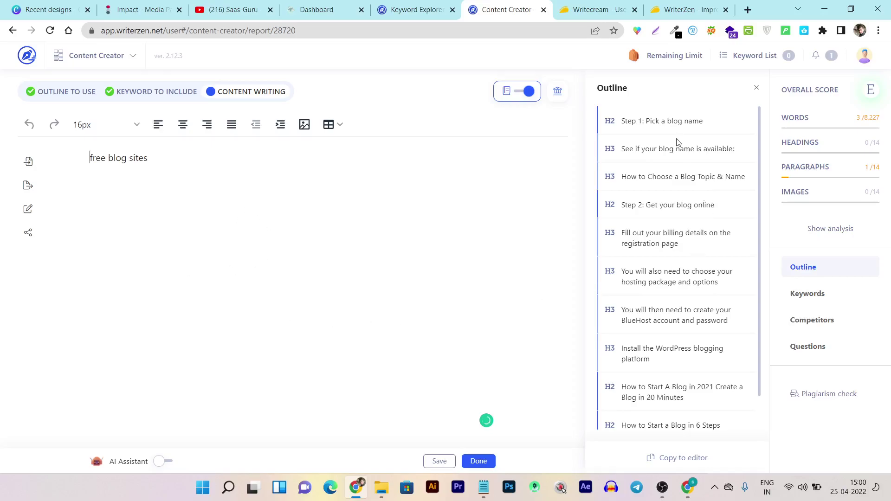
{"action": "scroll", "coordinate": [675, 140], "scroll_direction": "down", "scroll_amount": 1}
{"action": "scroll", "coordinate": [677, 259], "scroll_direction": "up", "scroll_amount": 1}
Step: Close the outline panel, turn off textbook mode and enable the AI Assistant
{"action": "left_click", "coordinate": [756, 87]}
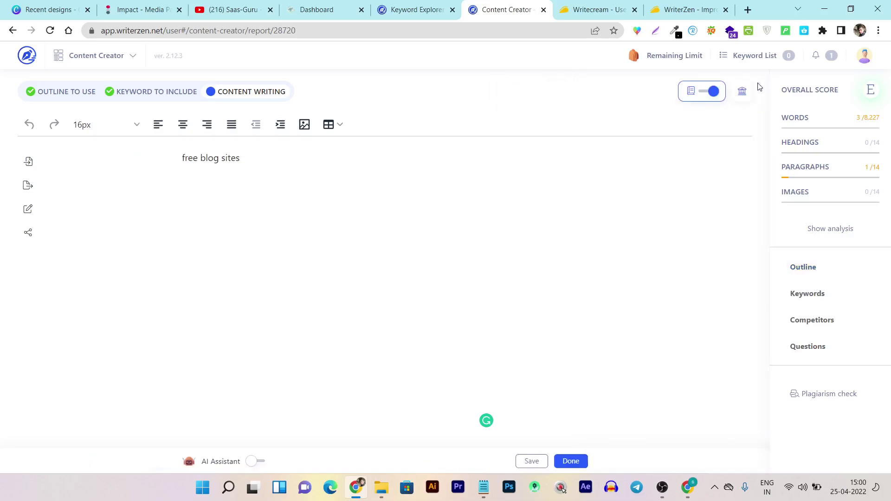
{"action": "left_click", "coordinate": [703, 91]}
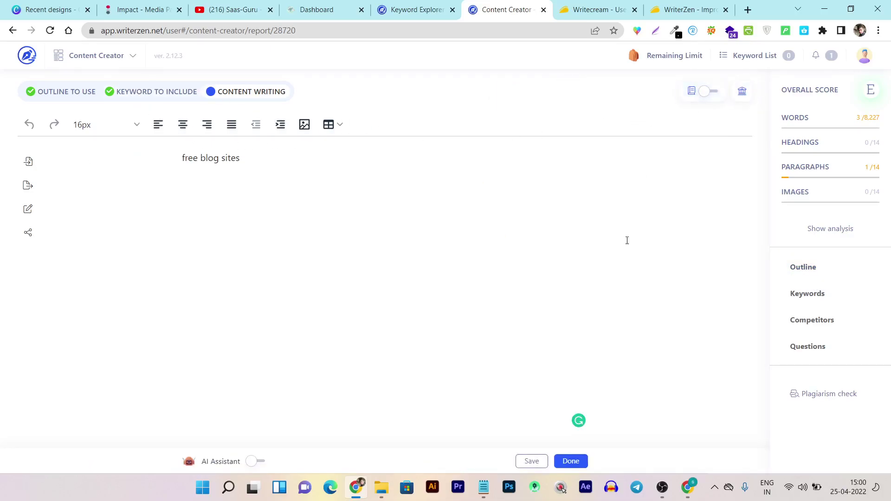
{"action": "left_click", "coordinate": [256, 461]}
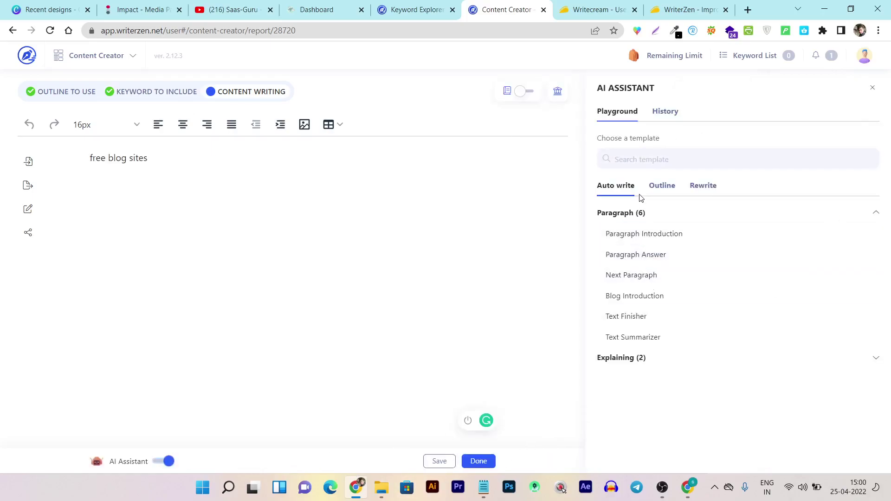
Step: Browse the Explaining, Outline and Rewrite templates, view the empty History, and check remaining limits
{"action": "left_click", "coordinate": [637, 362]}
{"action": "left_click", "coordinate": [661, 186]}
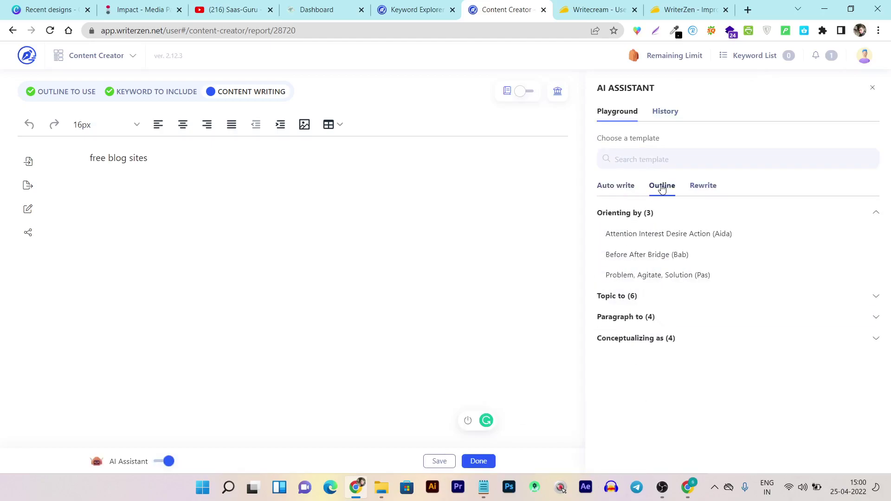
{"action": "left_click", "coordinate": [704, 186]}
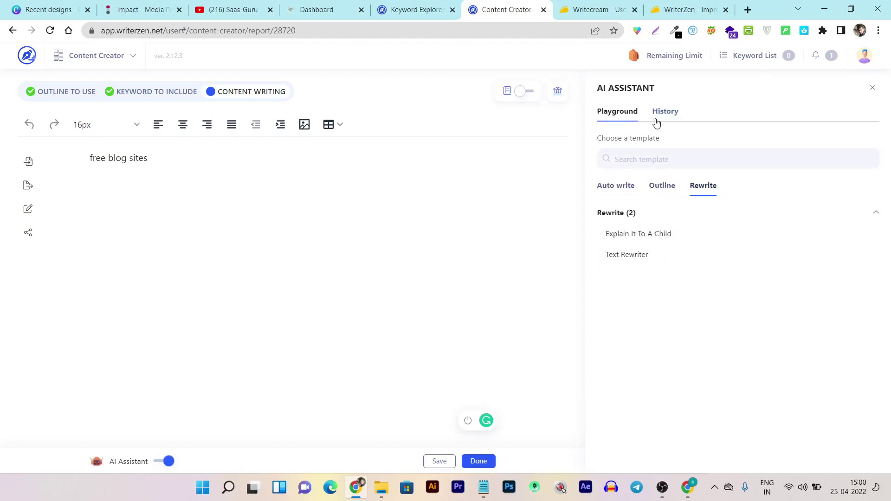
{"action": "left_click", "coordinate": [658, 112]}
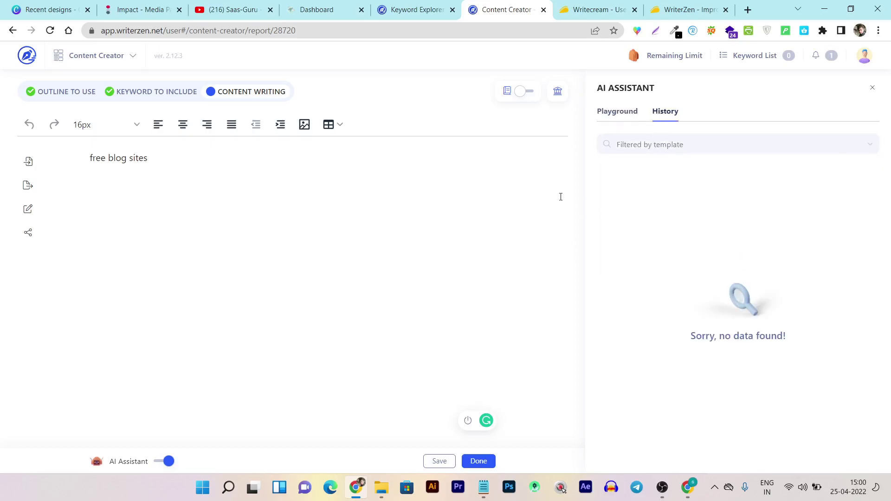
{"action": "left_click", "coordinate": [668, 55]}
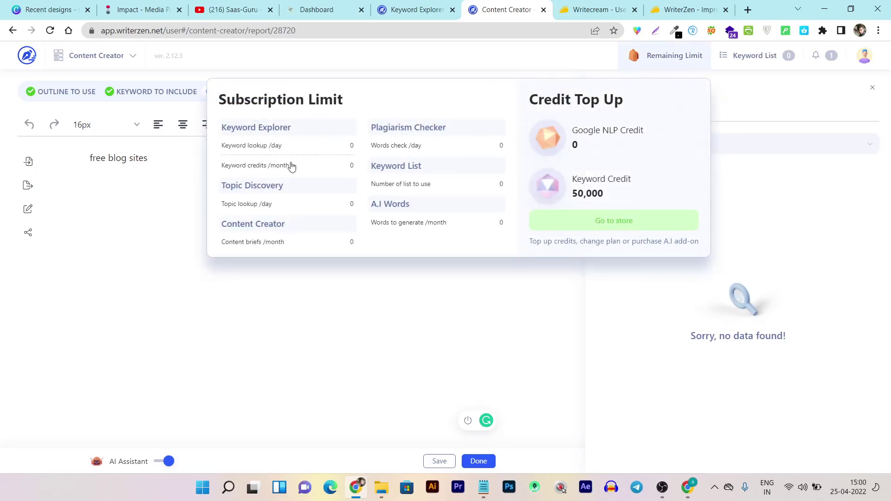
{"action": "left_click", "coordinate": [134, 194]}
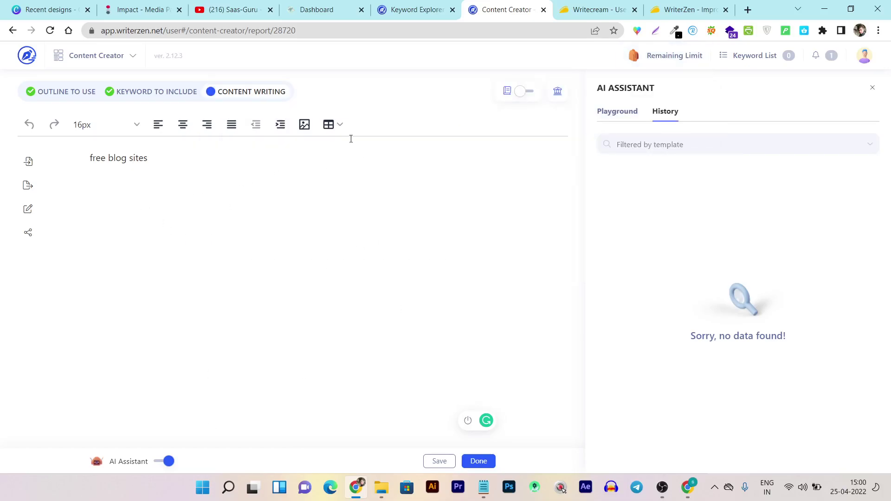
{"action": "right_click", "coordinate": [209, 166]}
{"action": "mouse_move", "coordinate": [245, 293]}
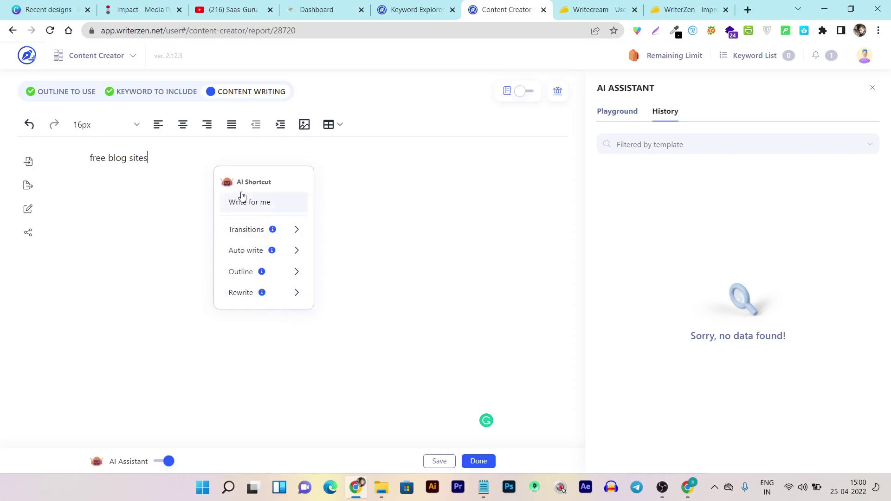
{"action": "left_click", "coordinate": [263, 207]}
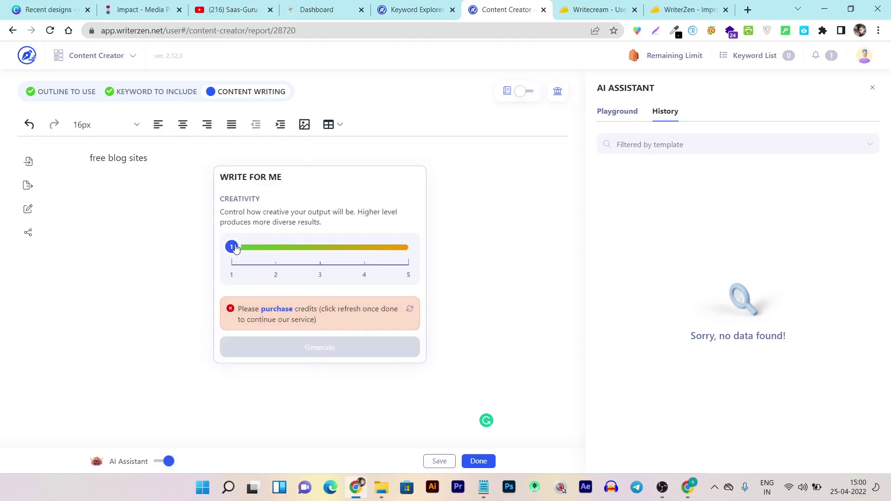
{"action": "left_click_drag", "start_coordinate": [232, 247], "coordinate": [322, 255]}
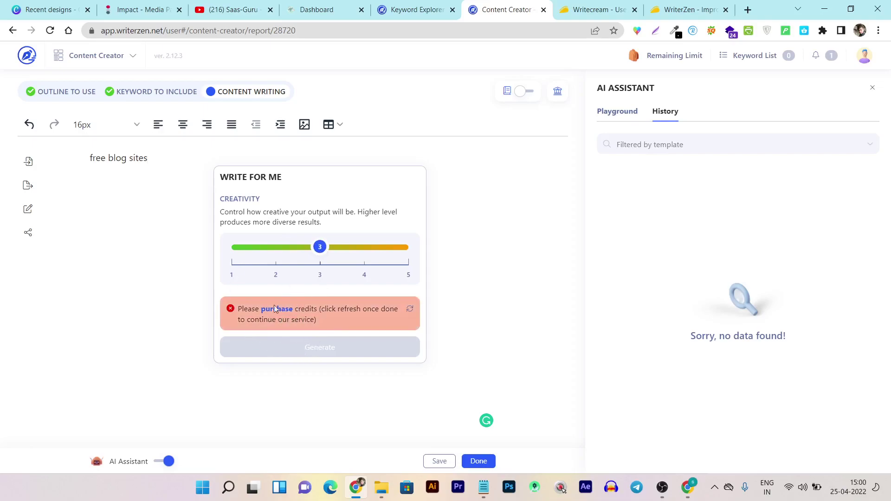
{"action": "left_click", "coordinate": [510, 231]}
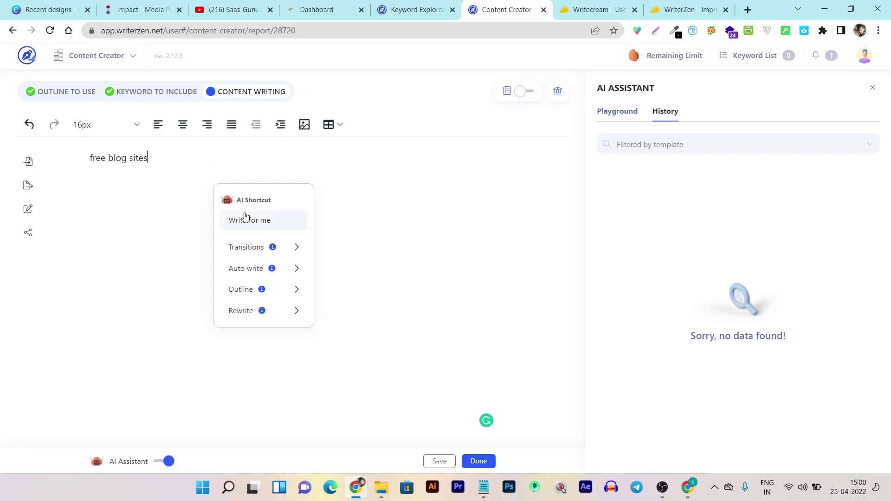
{"action": "mouse_move", "coordinate": [249, 250]}
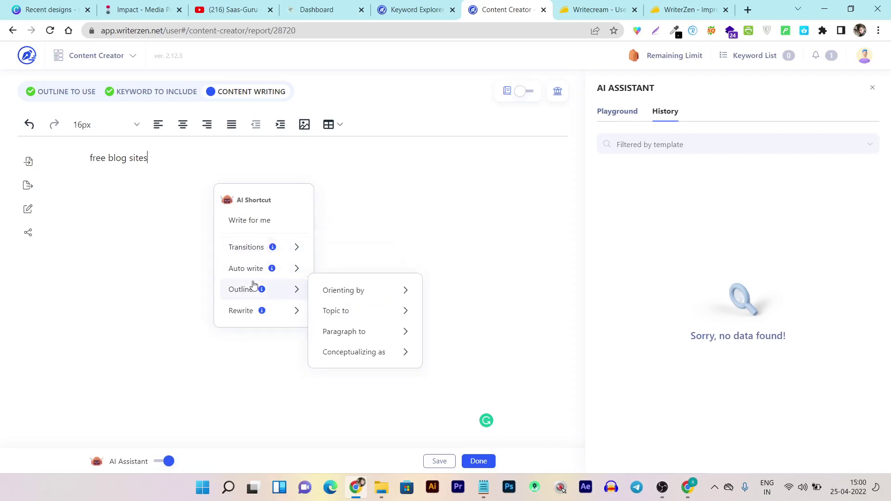
{"action": "mouse_move", "coordinate": [258, 308]}
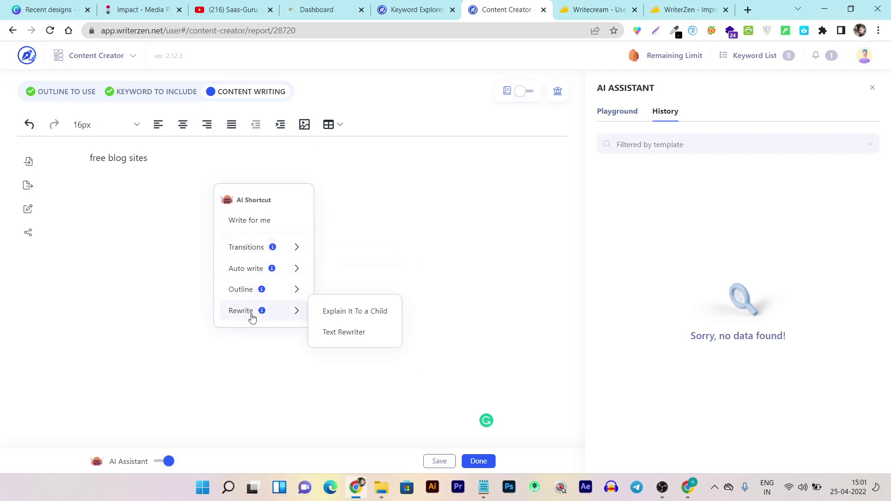
{"action": "left_click", "coordinate": [444, 263]}
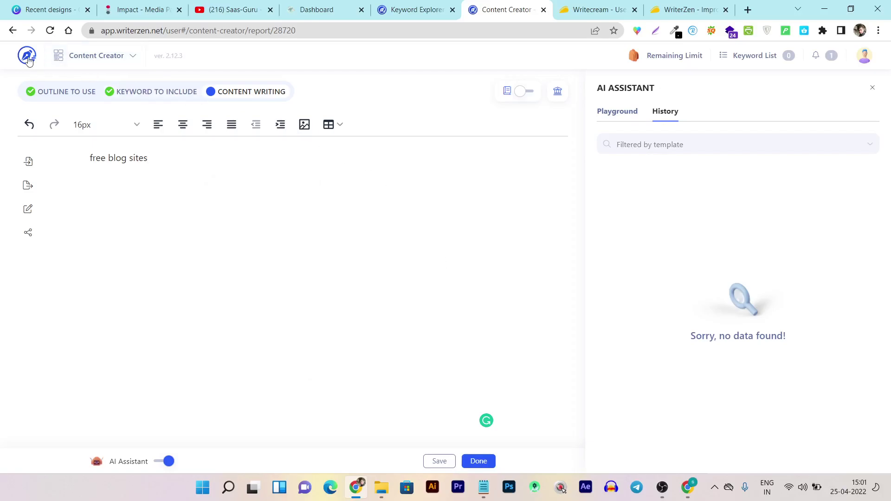